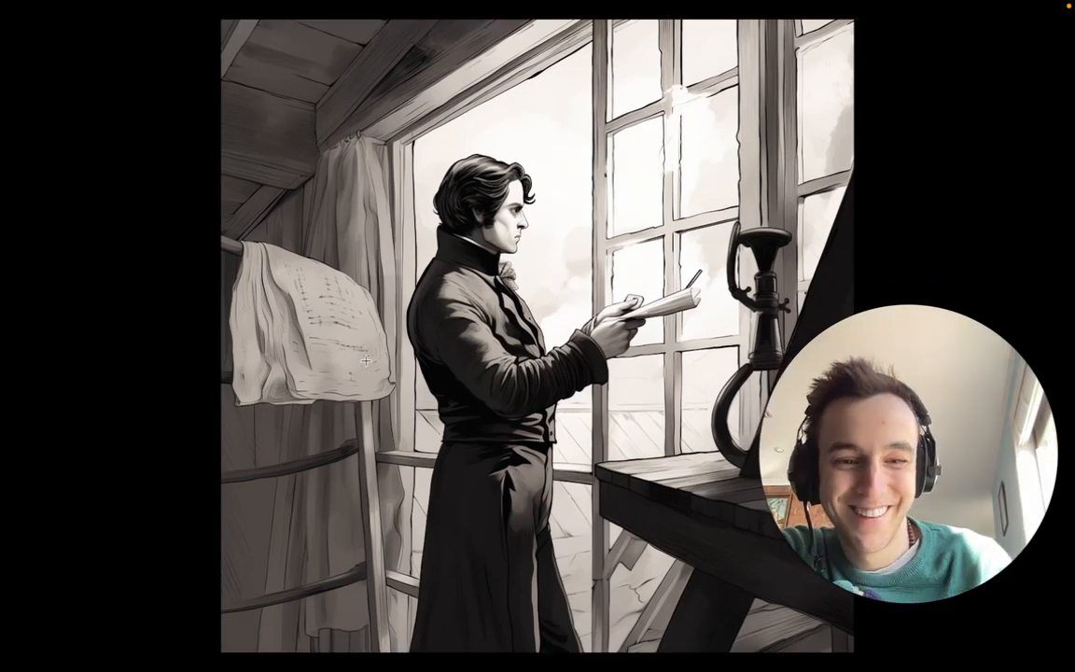
Step: Compare the two chapter 27 illustrations, the man standing at the window and the man writing at the desk
key("Right")
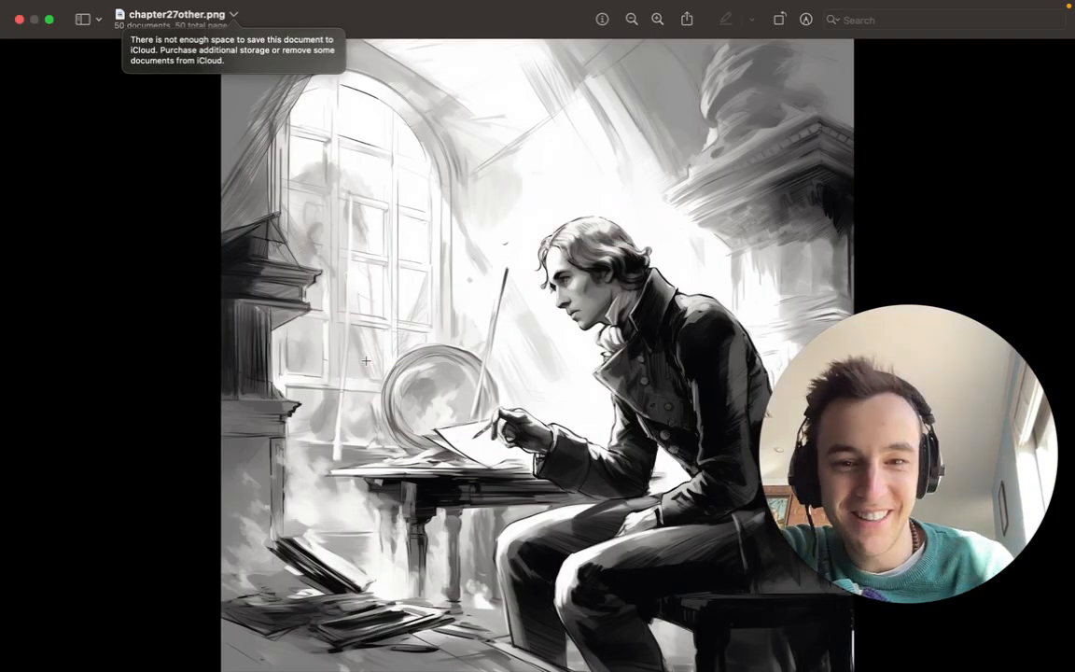
key("Right")
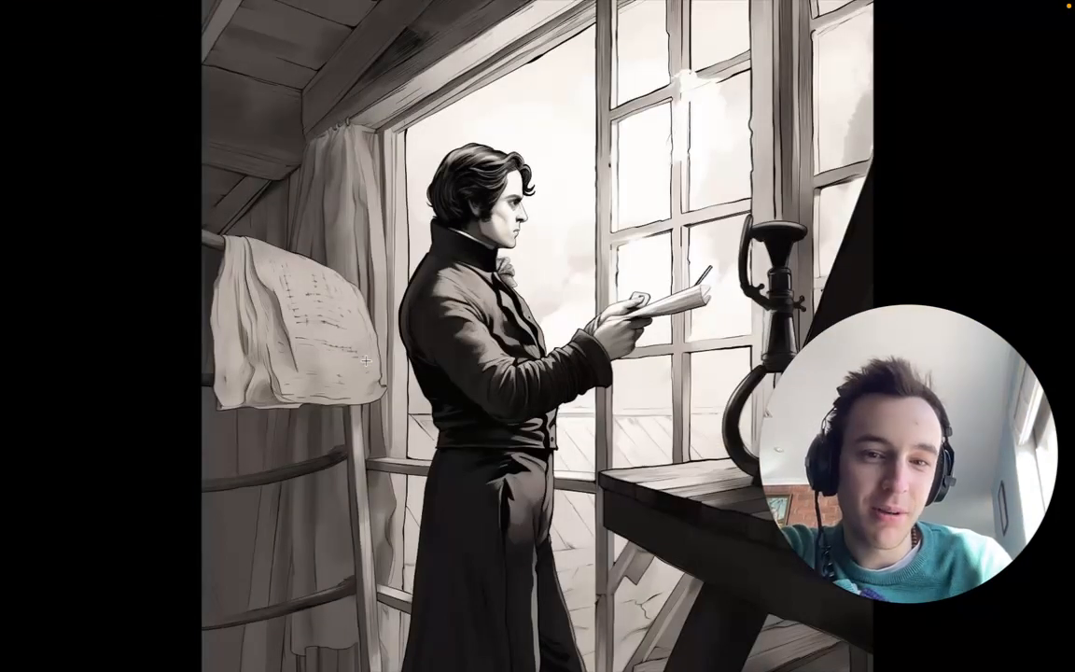
key("Left")
key("Right")
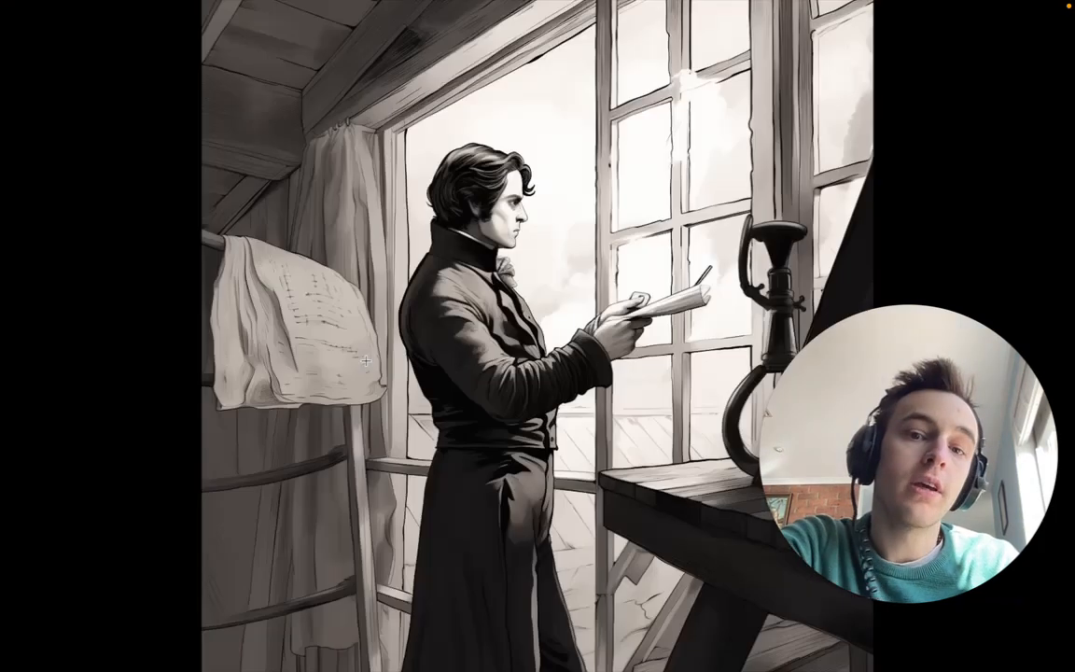
key("Left")
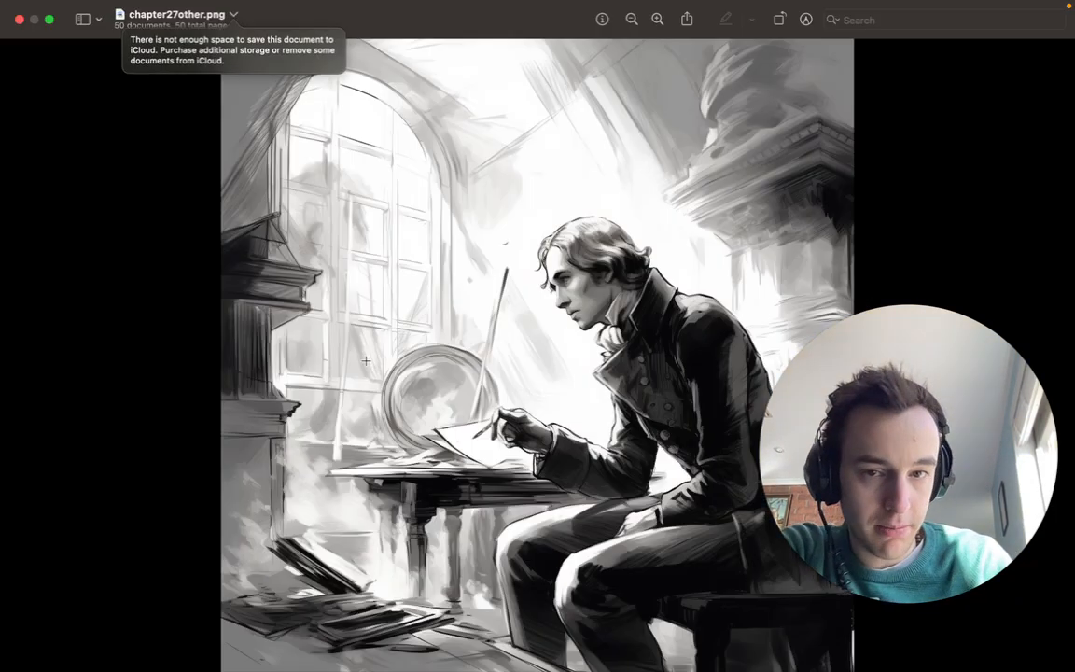
key("Right")
key("Left")
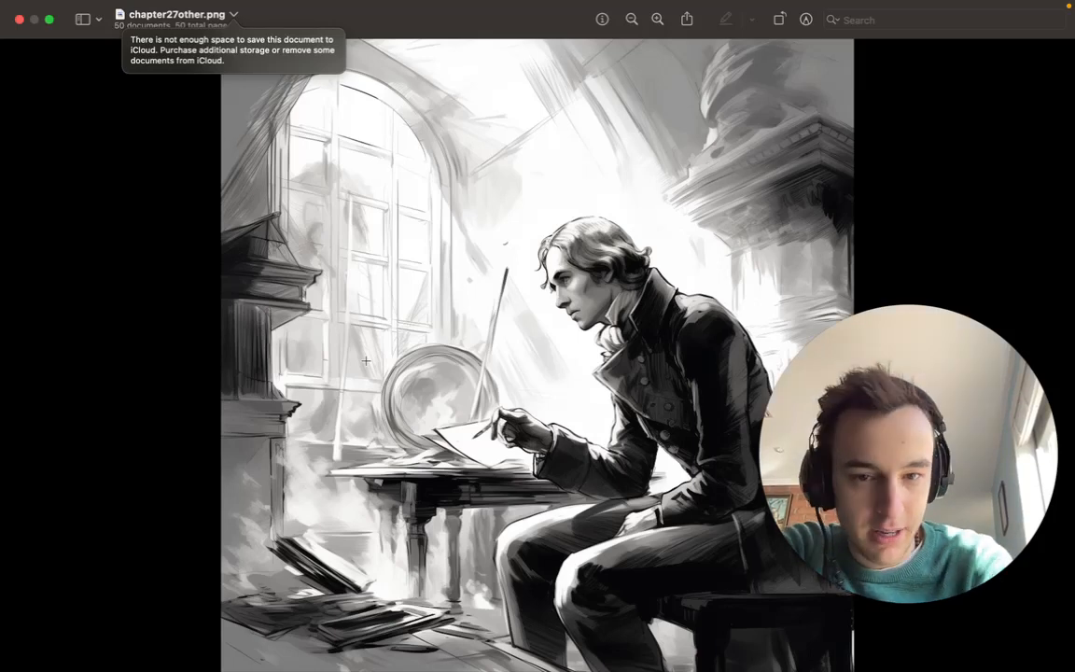
key("Right")
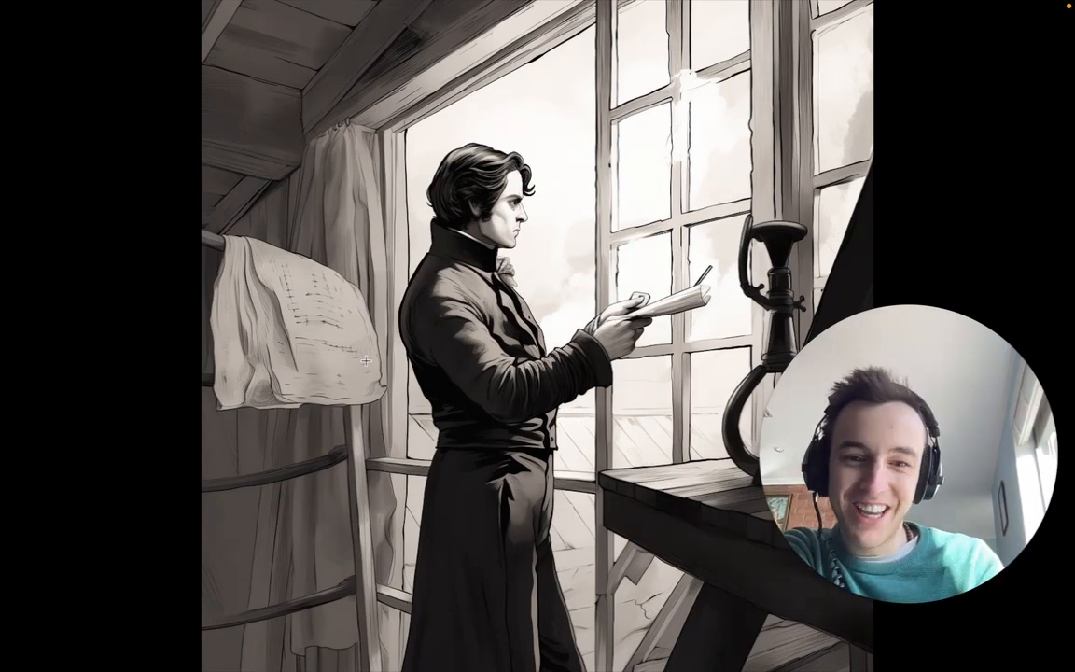
key("Left")
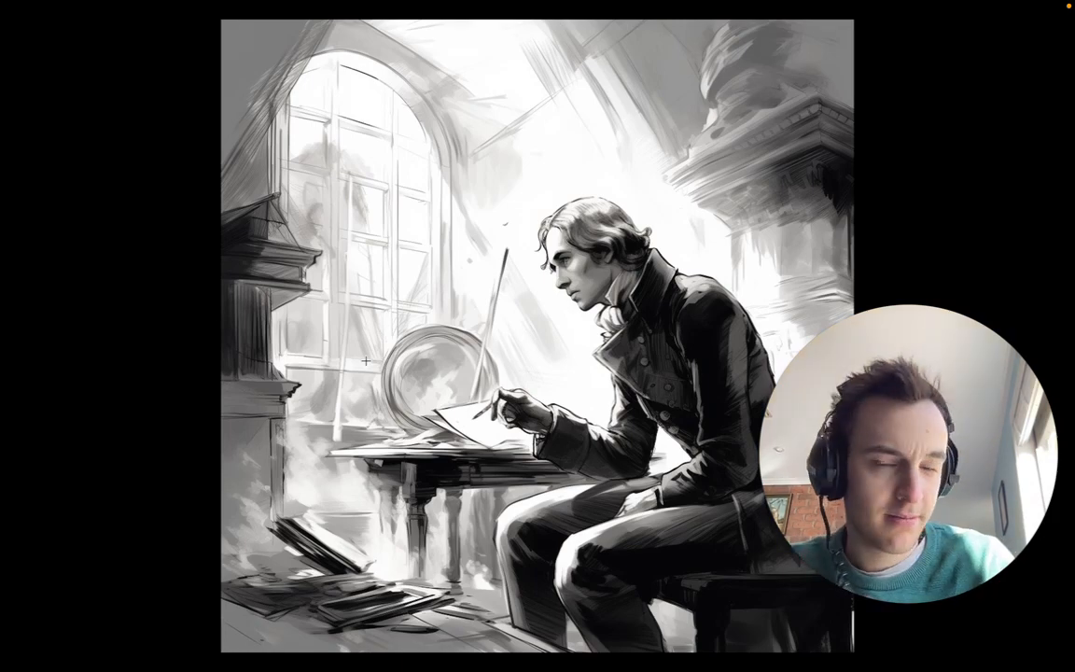
key("Right")
key("Left")
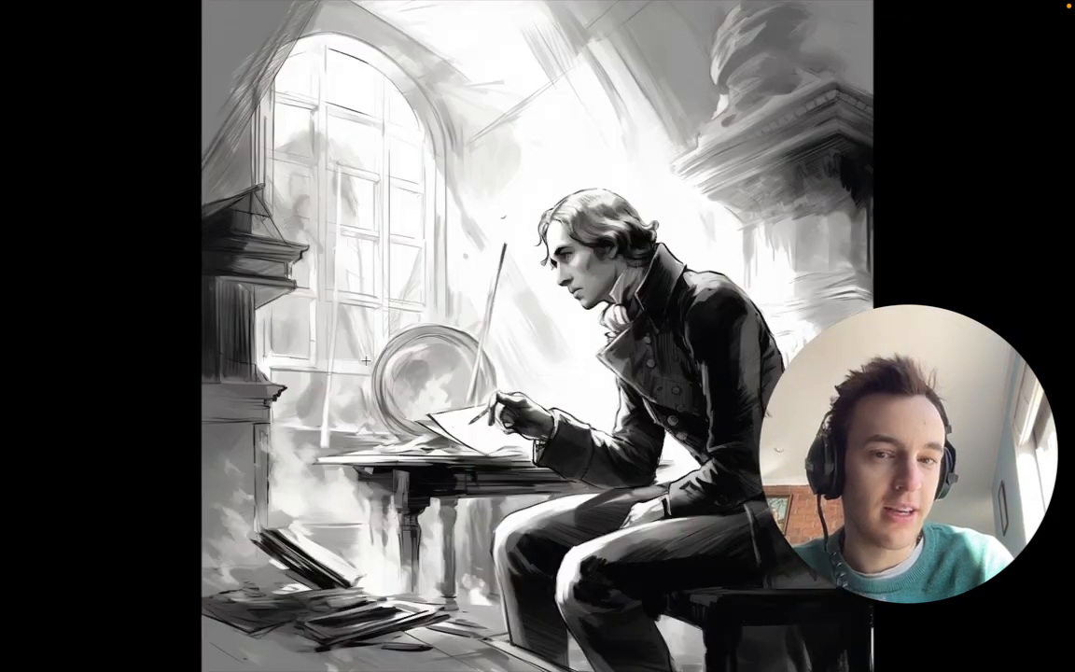
Step: Go through the sealed letter, sailing ship and chapter 30 soldier illustrations up to the futuristic city samples
key("Right")
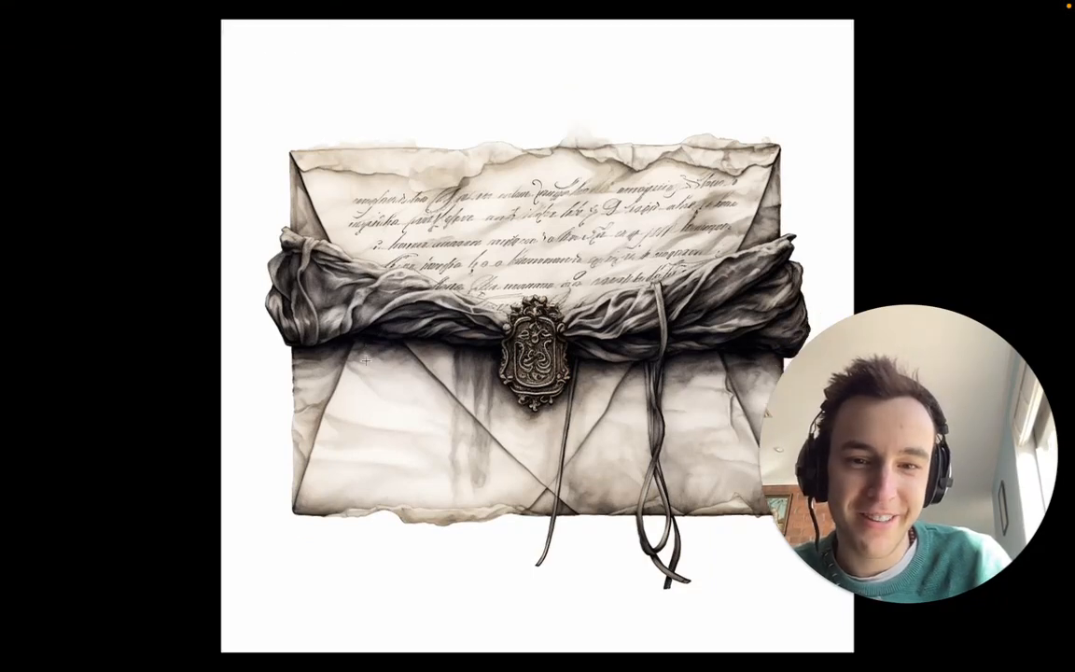
key("Right")
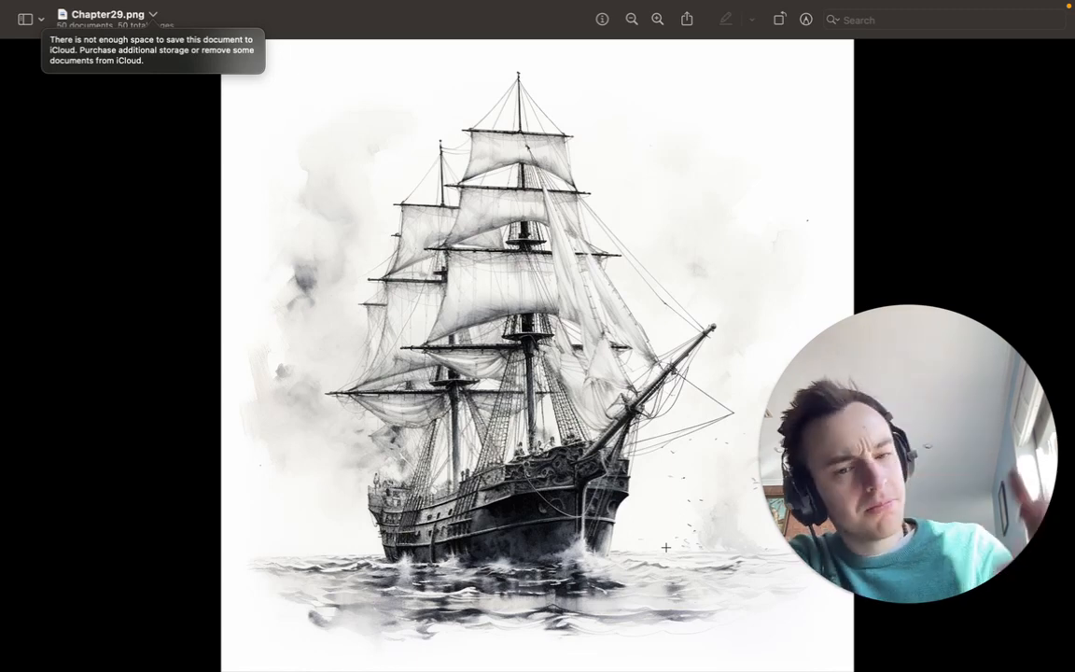
key("Down")
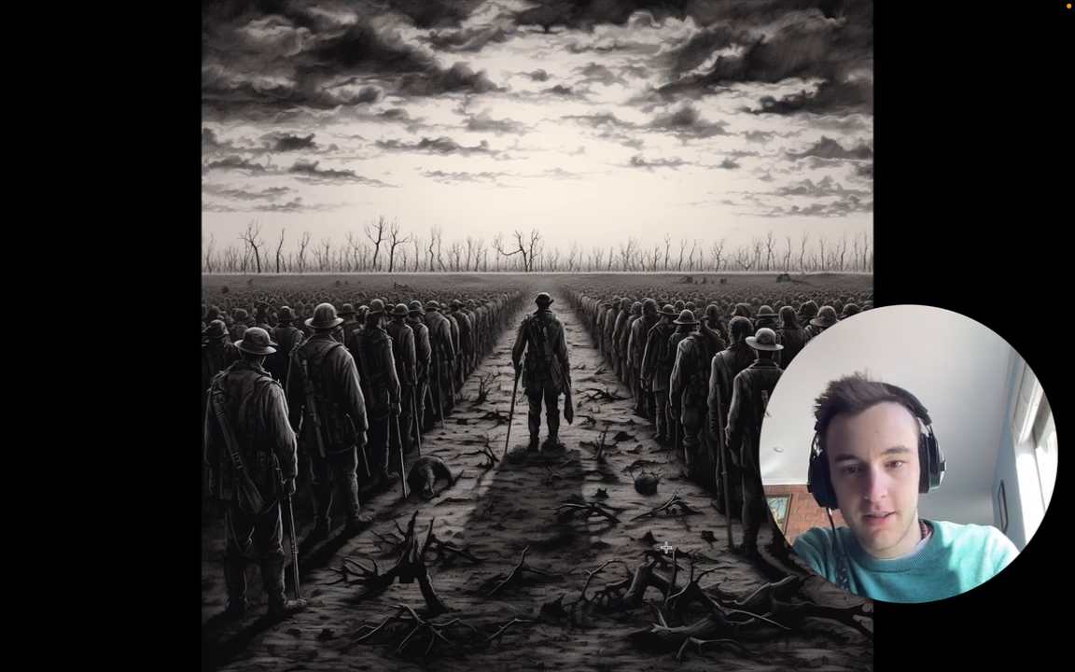
key("Down")
key("Down")
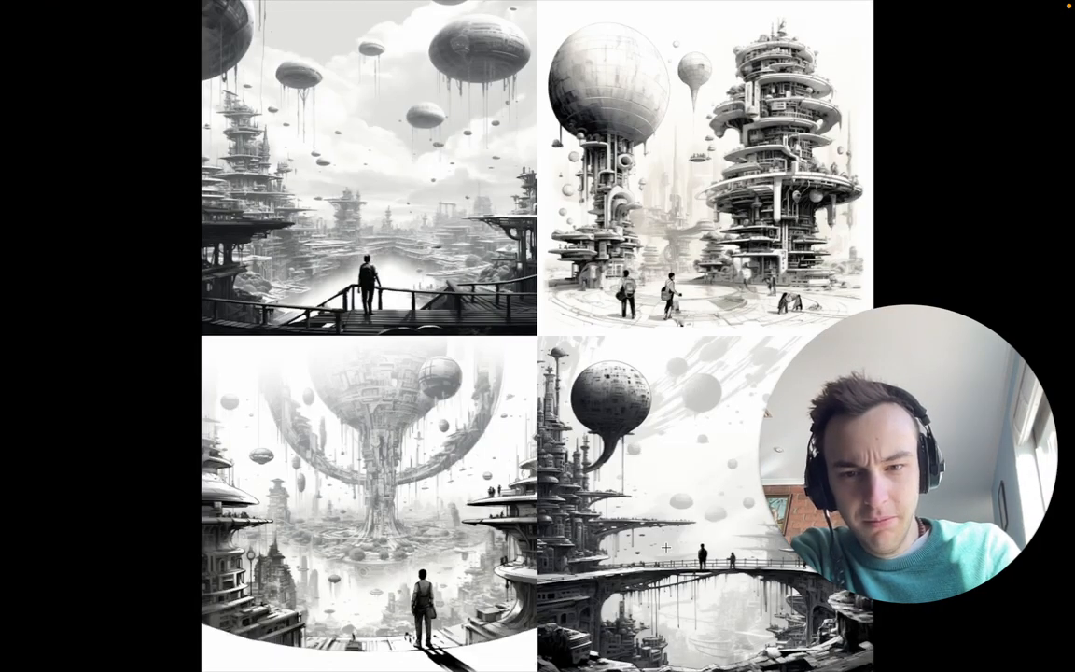
Step: Go back and compare the two chapter 30 illustrations of the massed soldiers
key("Down")
key("Up")
key("Up")
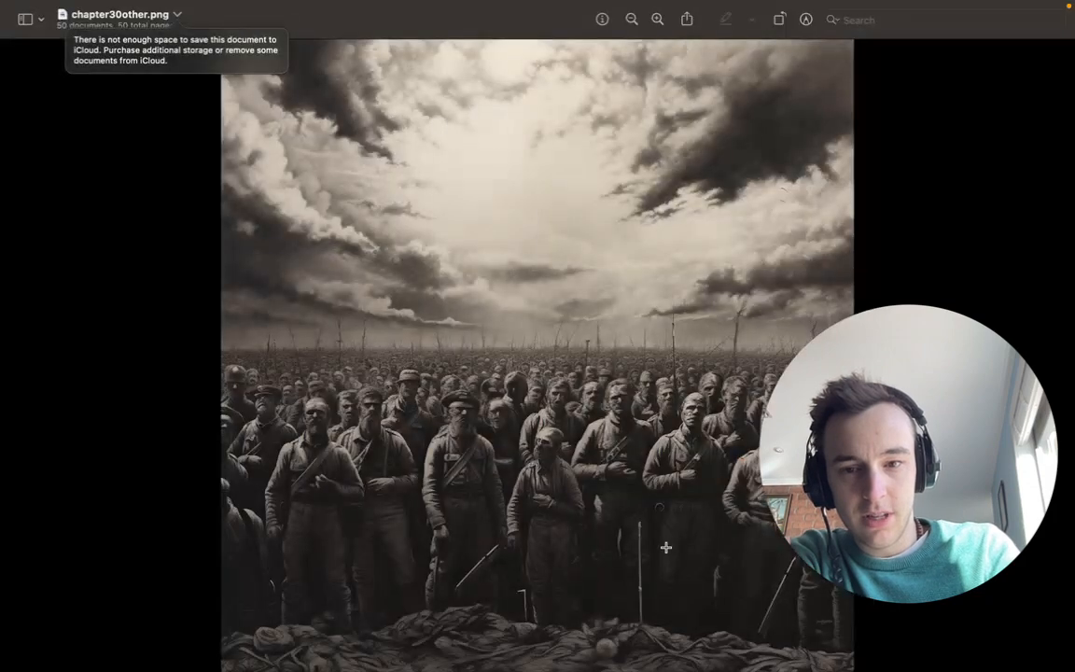
key("Up")
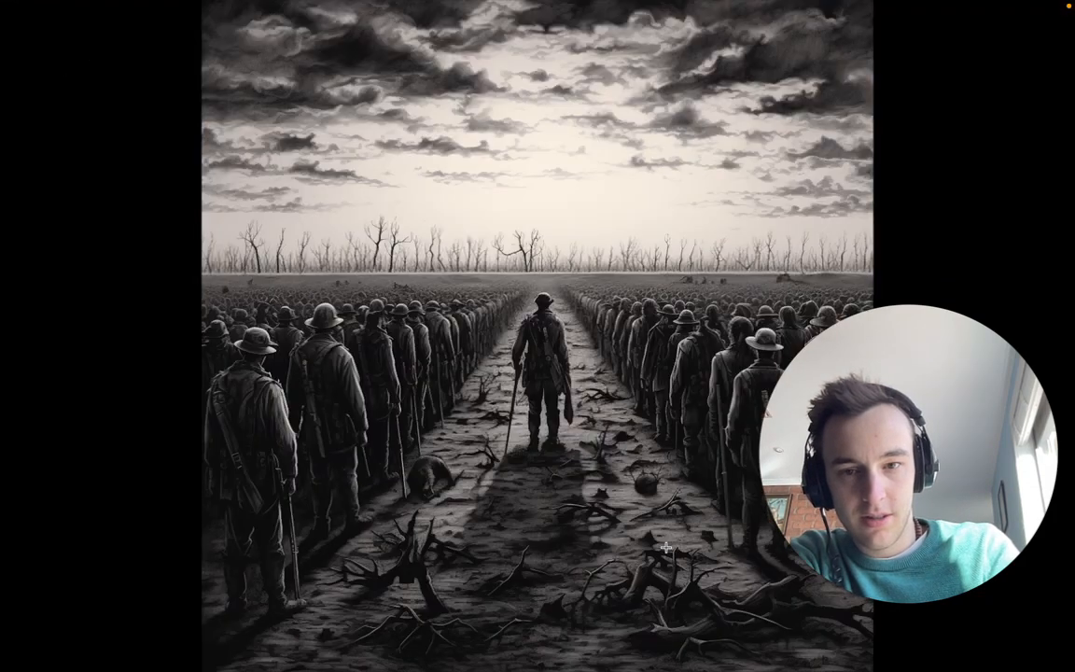
Step: View the four futuristic city samples and the armoured emblem Laurencio3.png, and leave the full-screen view
key("Down")
key("Down")
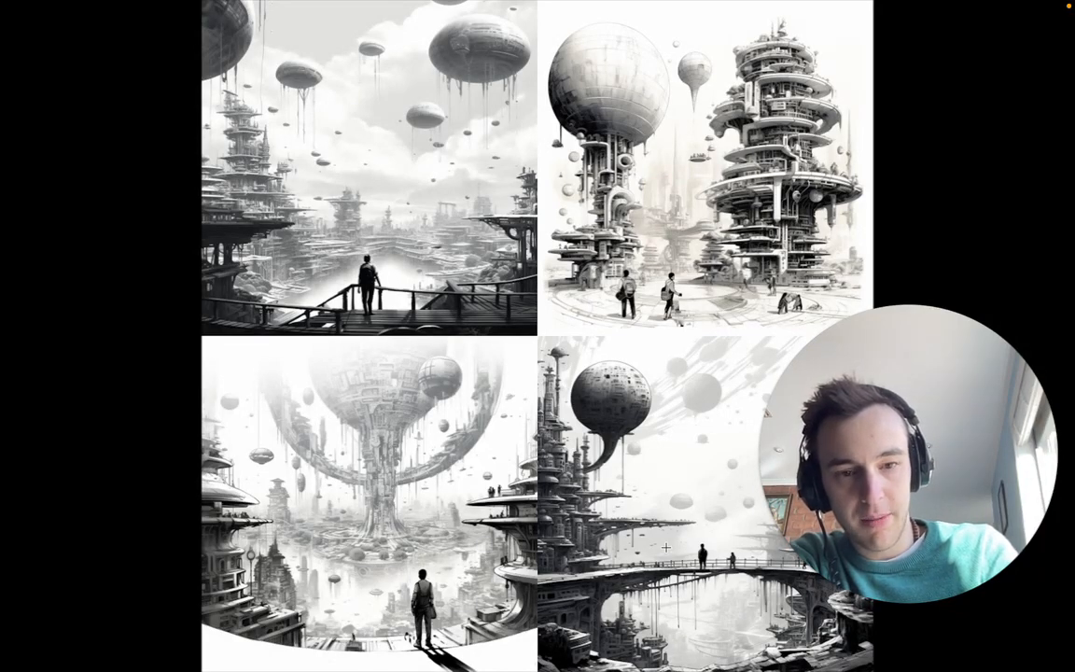
key("Down")
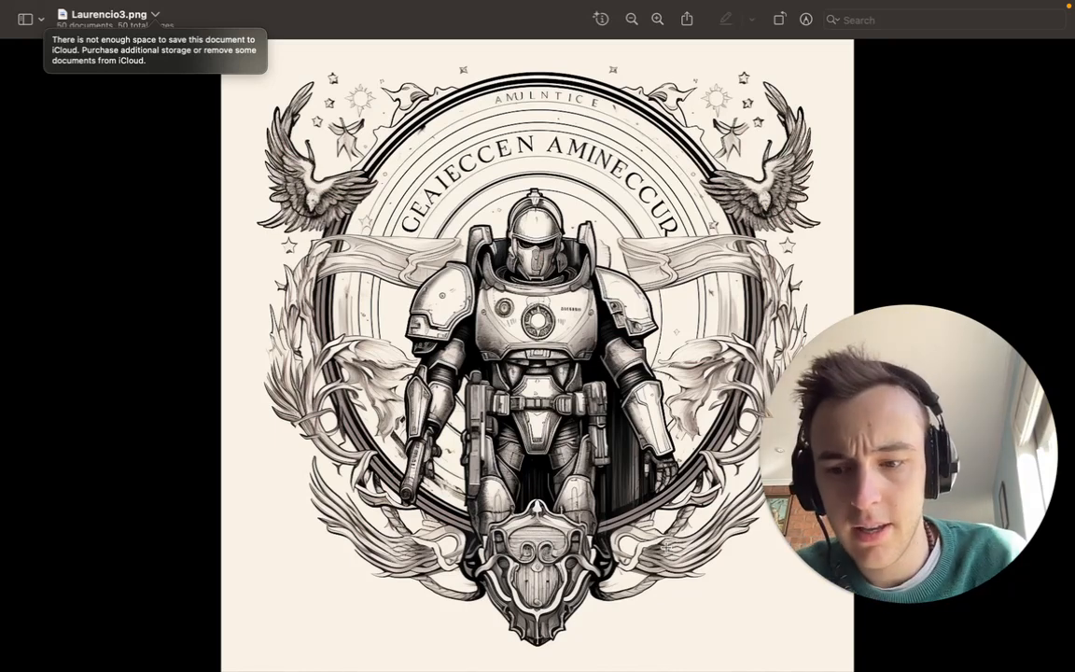
key("Escape")
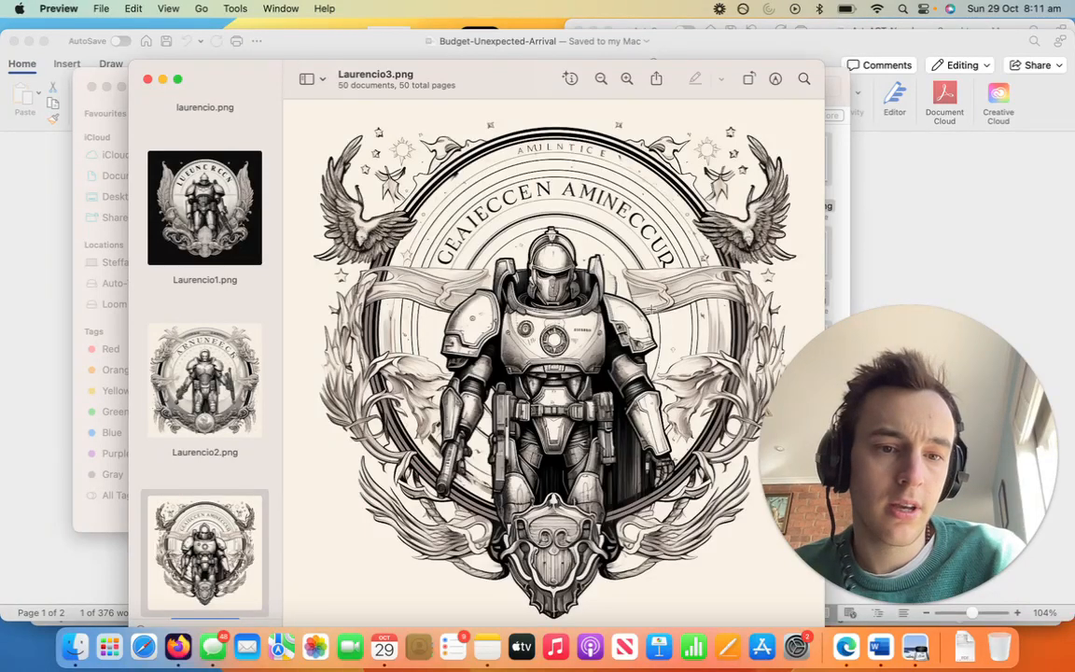
Step: Switch to Finder, view Front-Cover.png from the MidJourney folder, and close the image
left_click(76, 656)
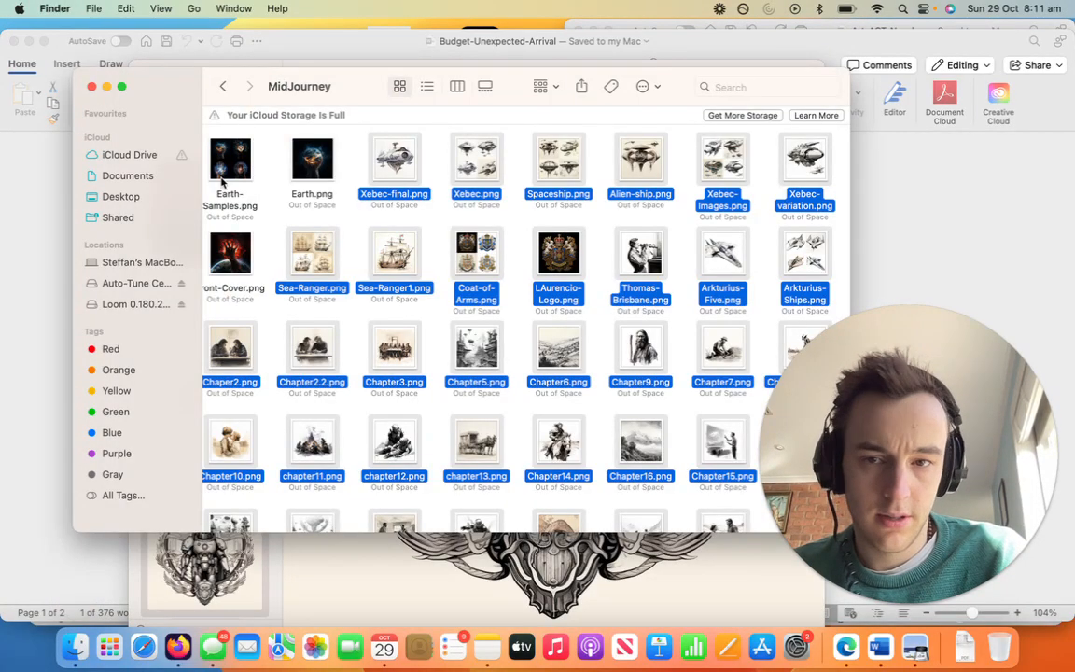
left_click(232, 250)
double_click(232, 250)
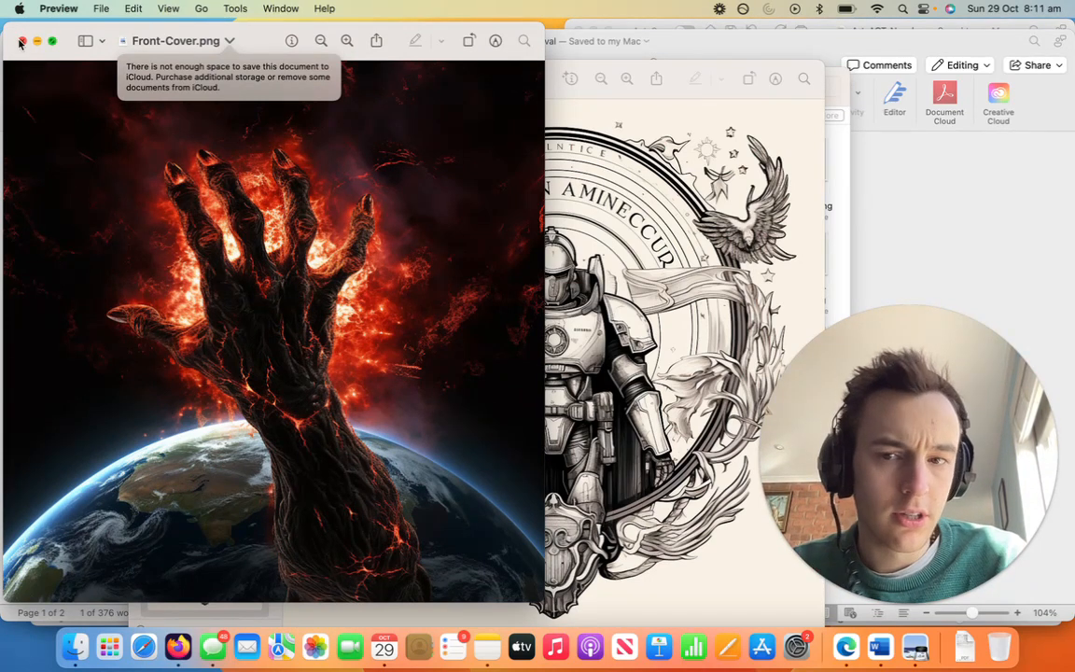
left_click(21, 42)
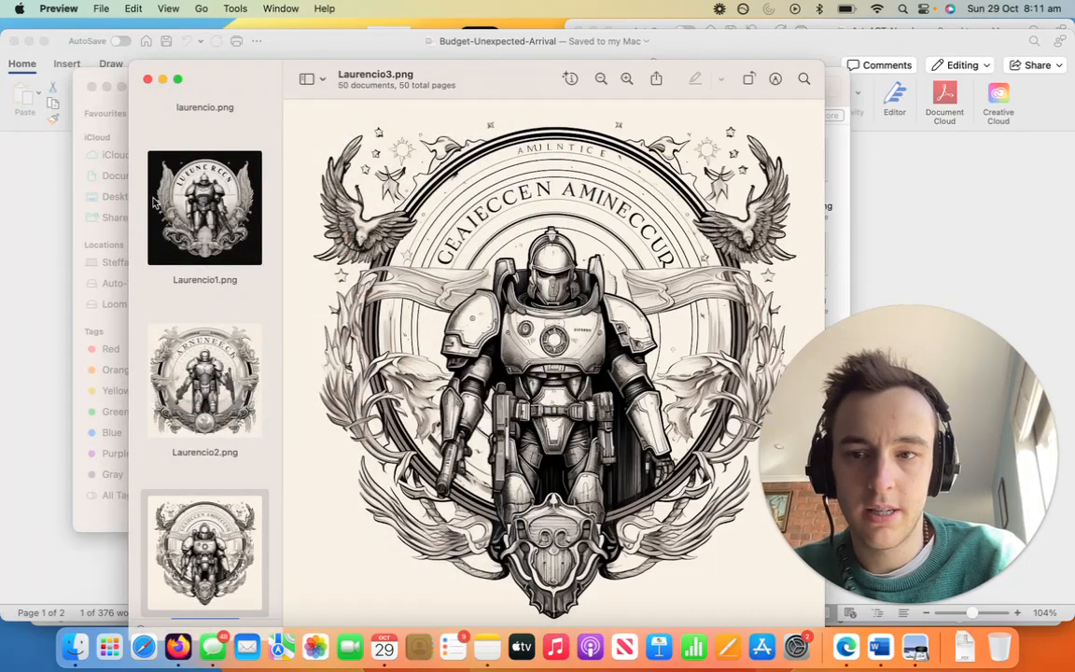
Step: View Earth-Samples.png from the MidJourney folder and close the image
left_click(101, 130)
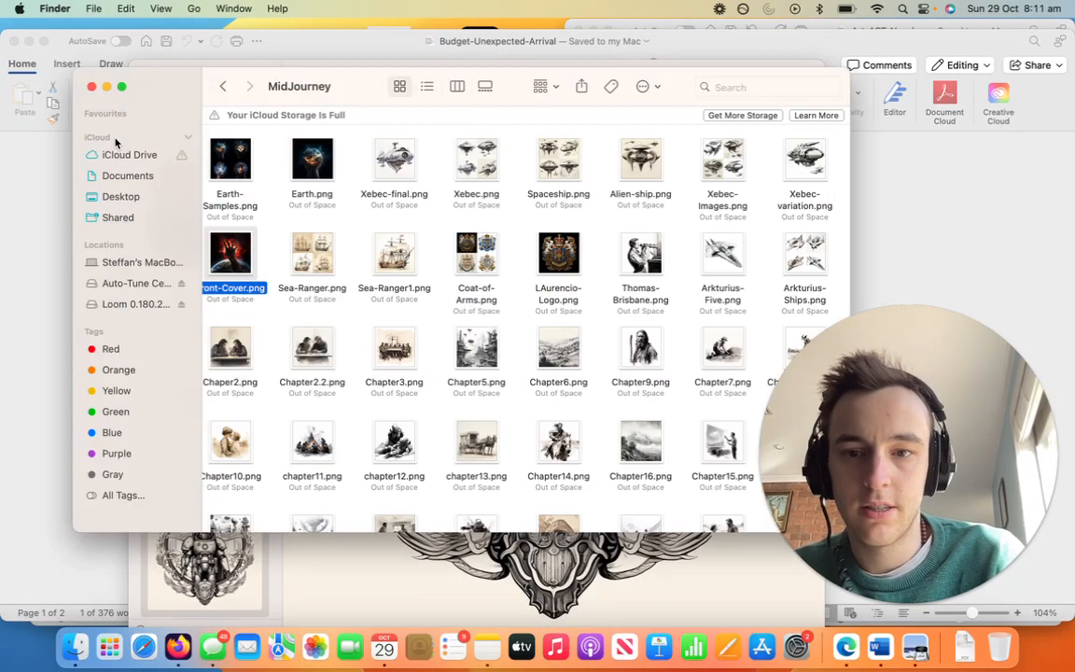
double_click(236, 165)
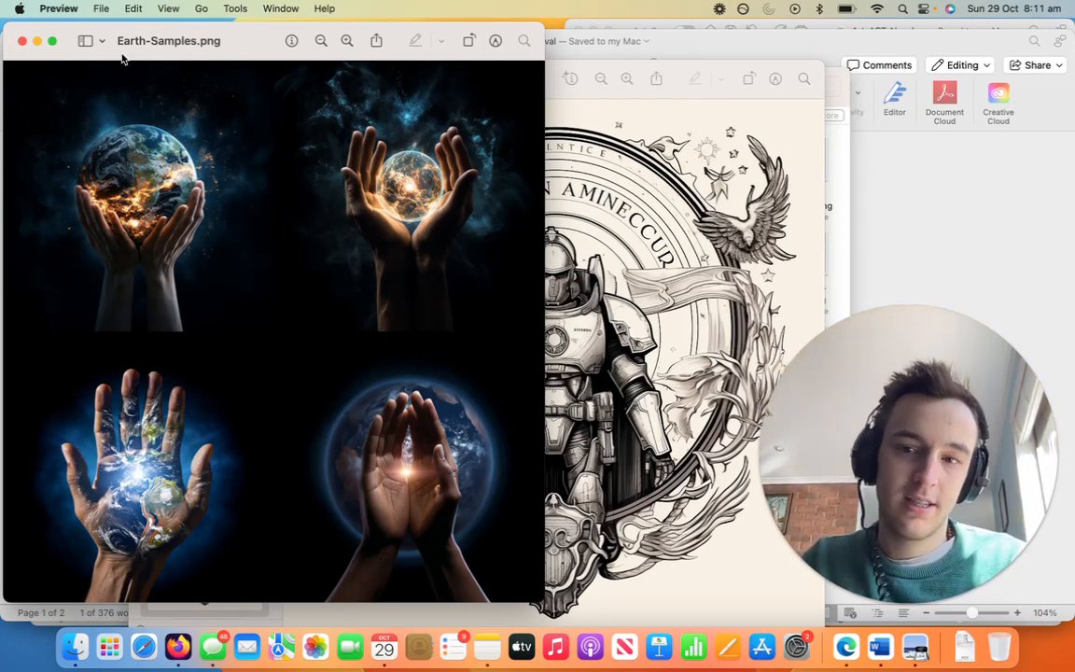
left_click(23, 42)
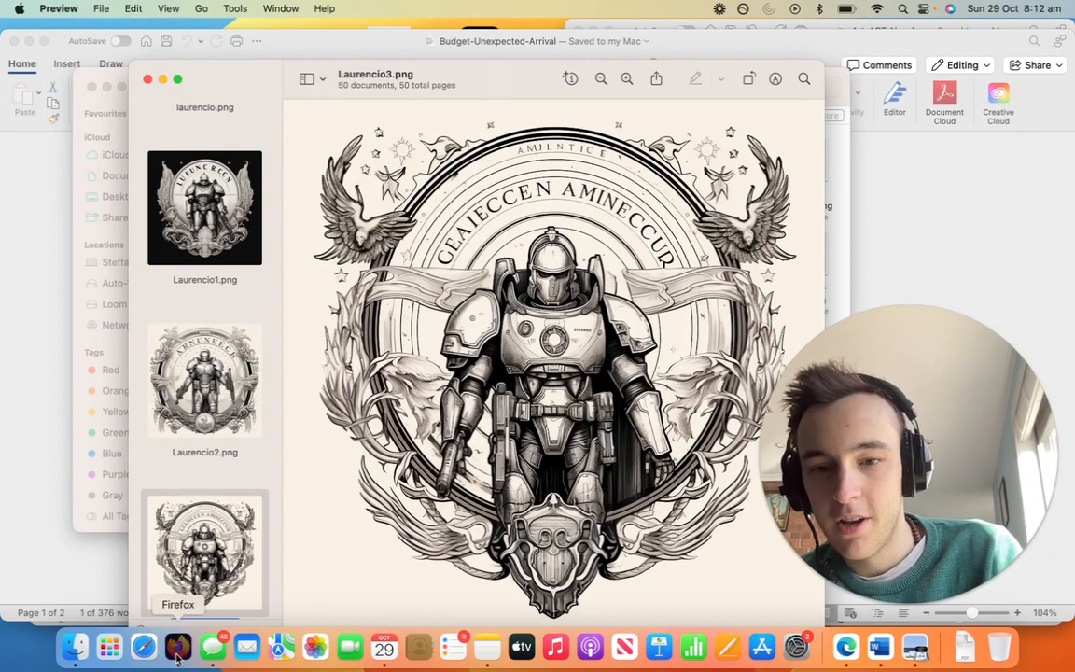
Step: Switch to Firefox and browse other users' generated images in the Midjourney newbies-196 channel on Discord
left_click(177, 653)
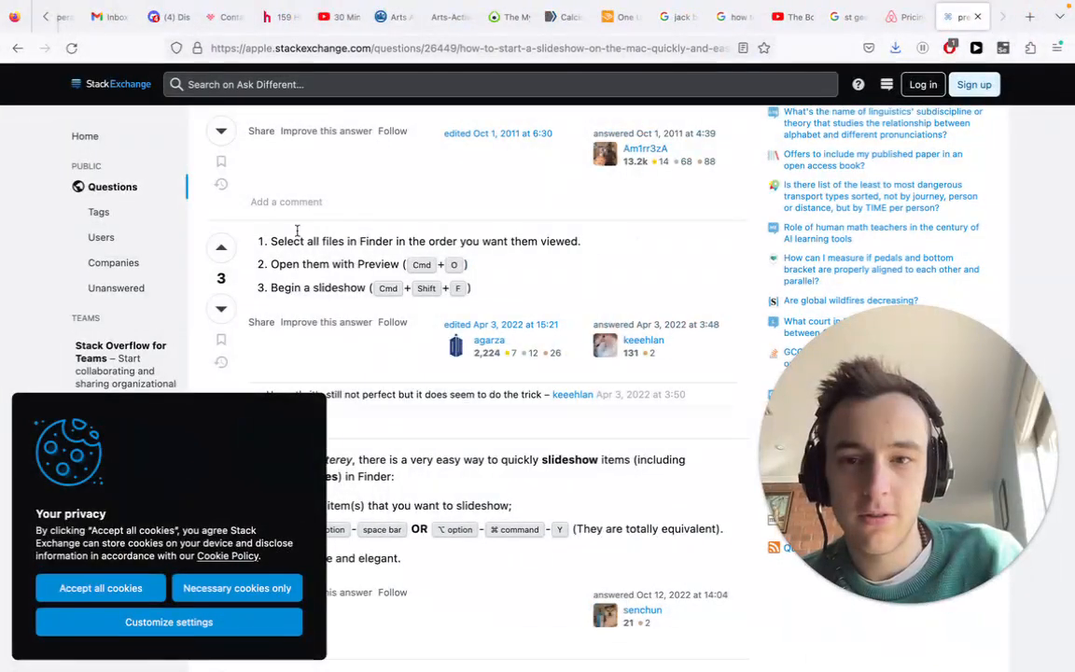
left_click(170, 22)
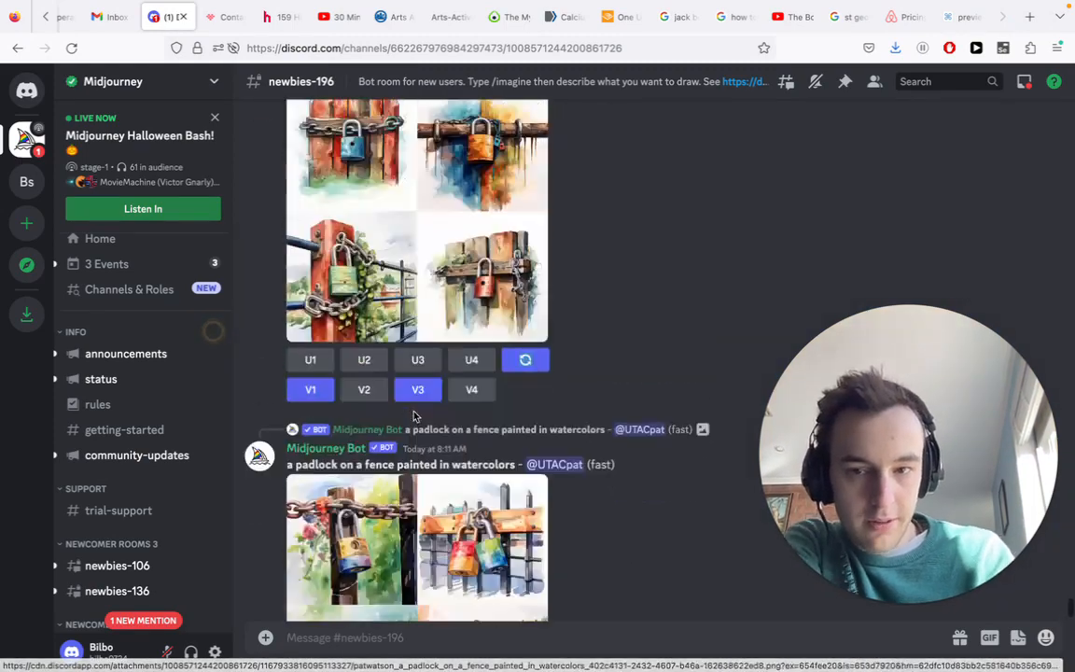
scroll(415, 415, "up", 3)
scroll(415, 417, "up", 1)
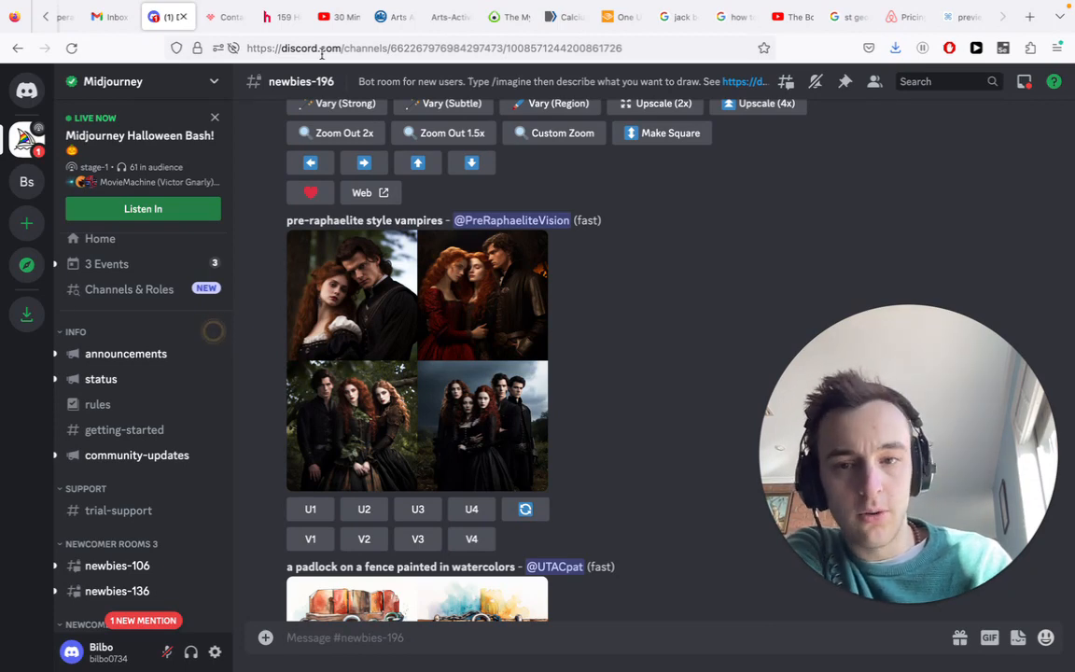
Step: Open the Discord home page, discord.com, in a new browser tab
left_click(1029, 16)
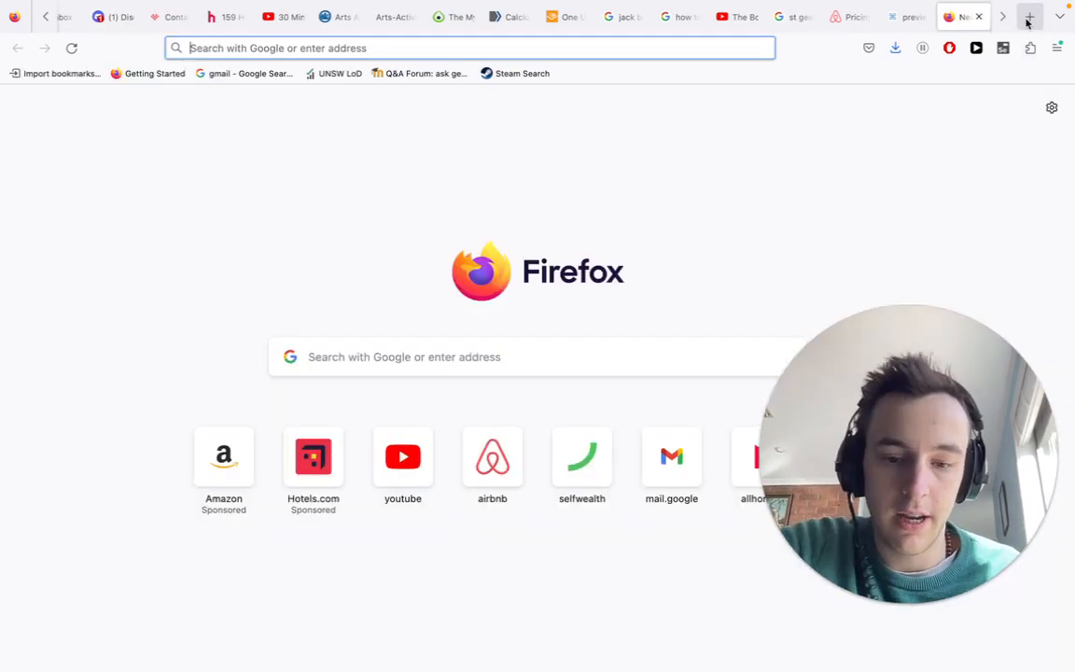
type("discord")
key("Return")
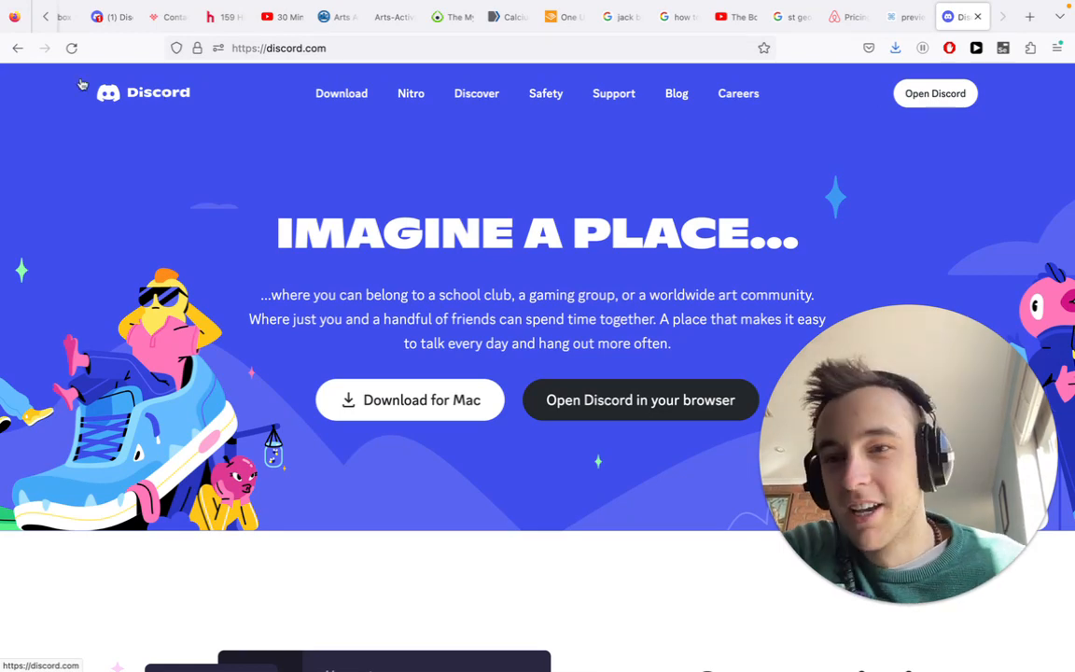
mouse_move(87, 17)
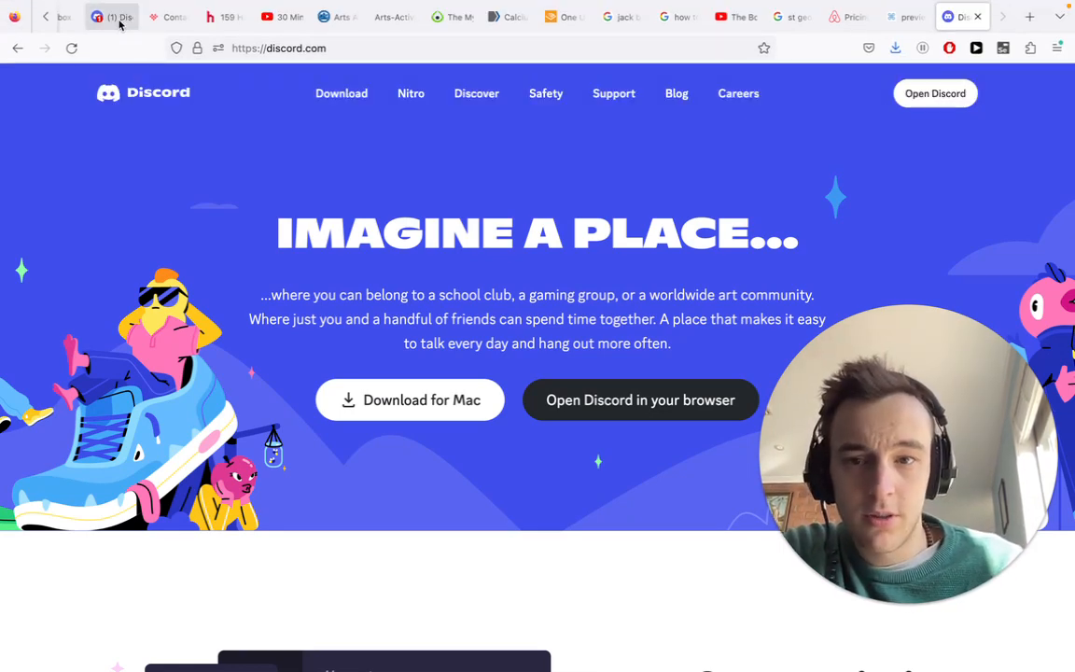
Step: Search for "midjourney" in a new browser tab and open the official Midjourney website
left_click(1030, 17)
type("midj")
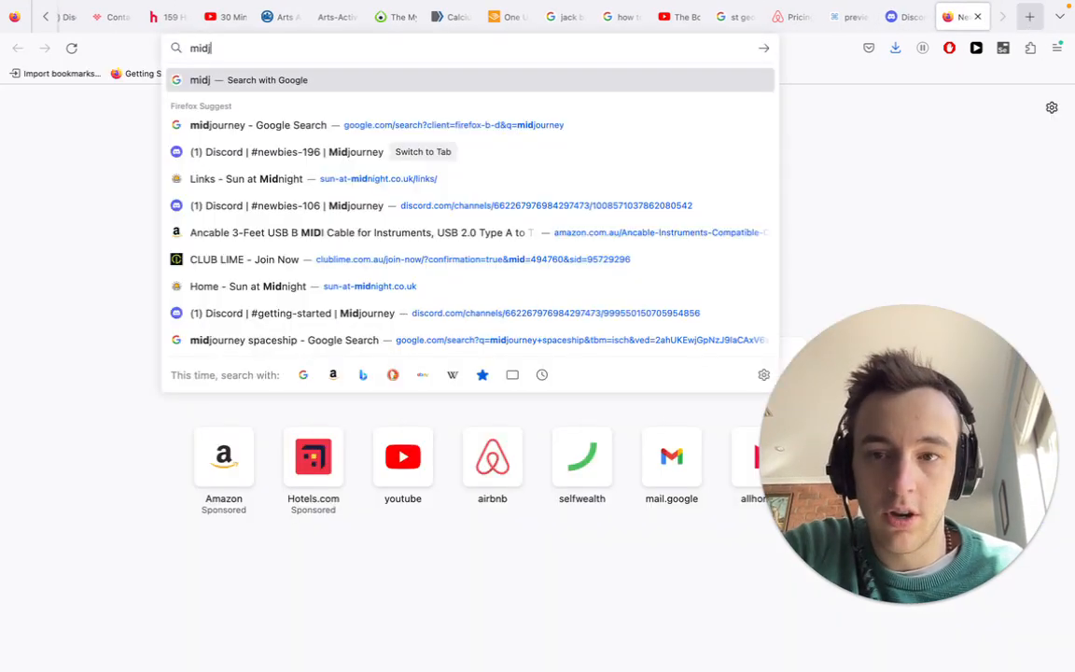
type("ourney")
key("Return")
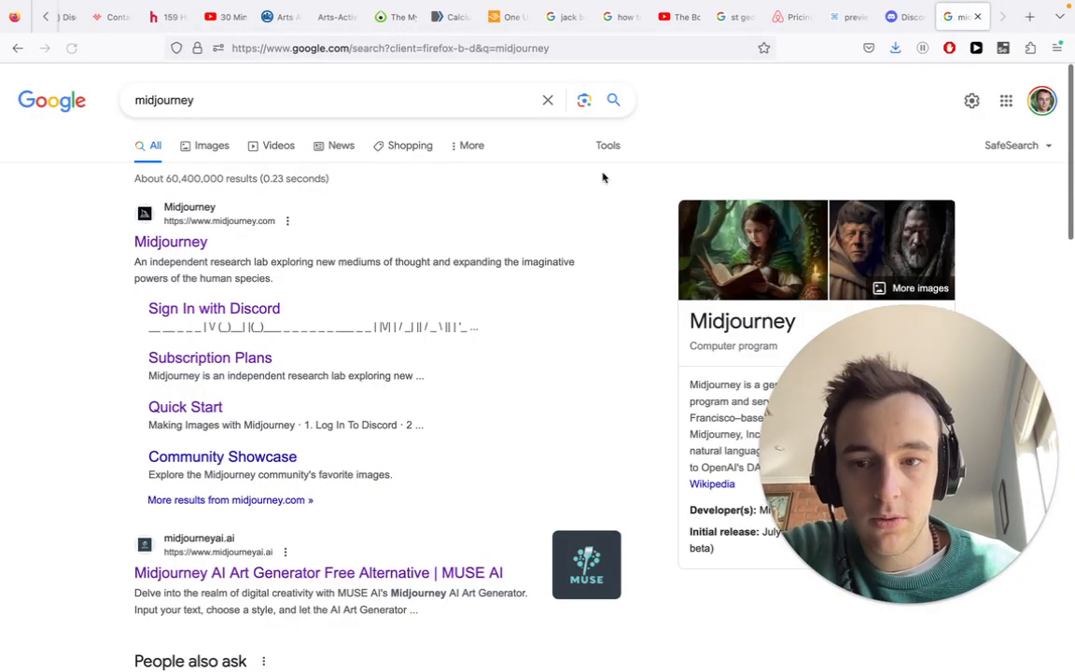
left_click(178, 244)
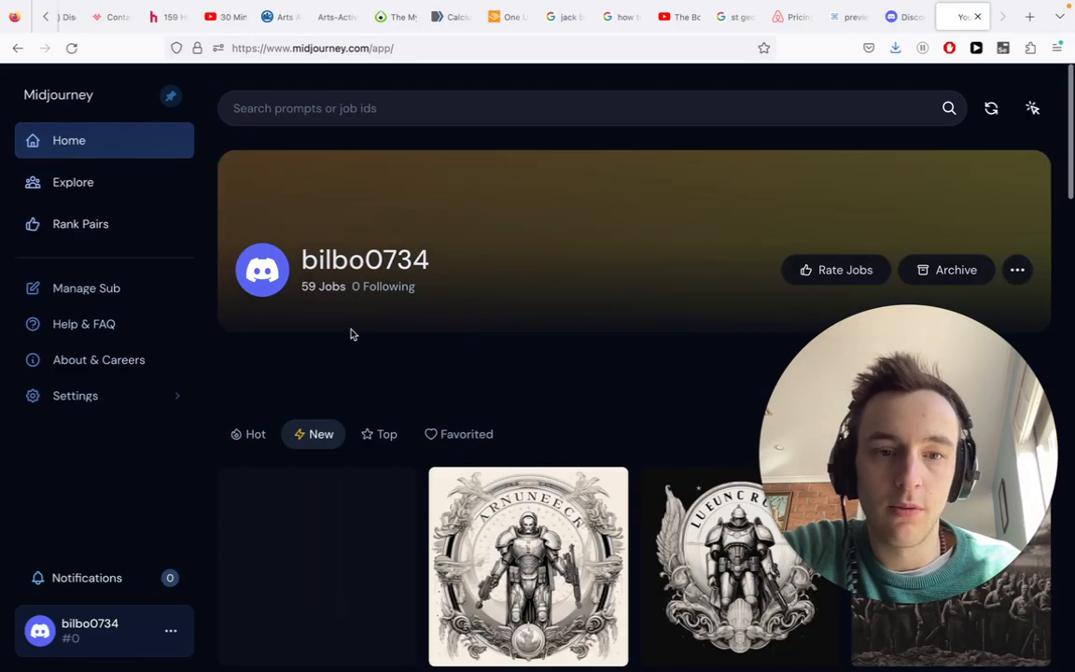
Step: Look over the gallery of upscaled images on the Midjourney account's home page
scroll(403, 346, "down", 12)
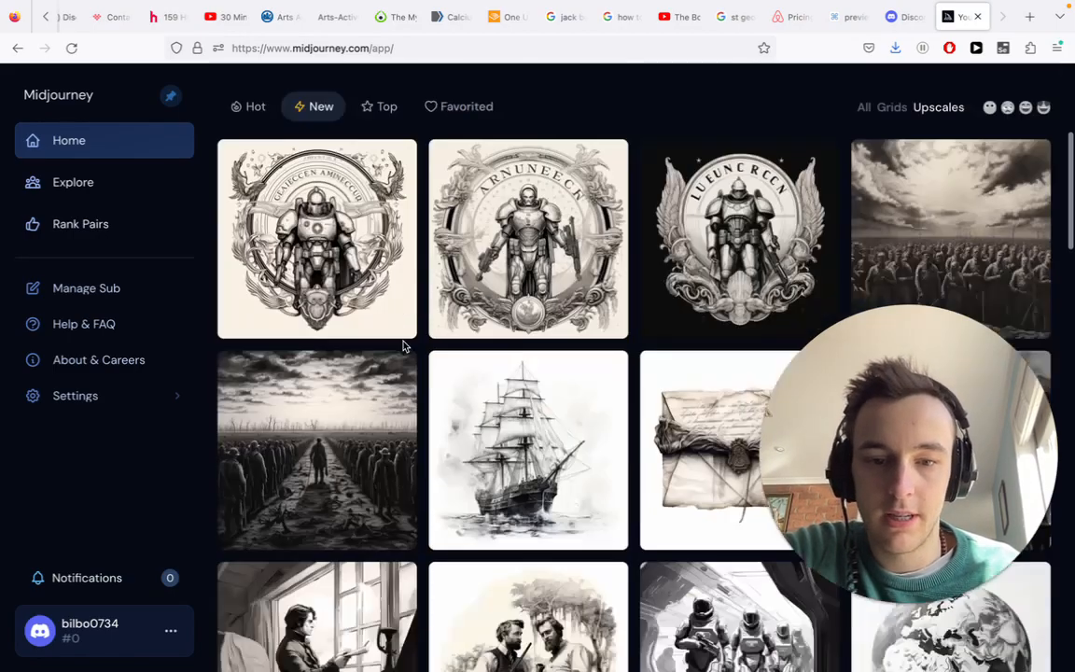
scroll(403, 346, "up", 15)
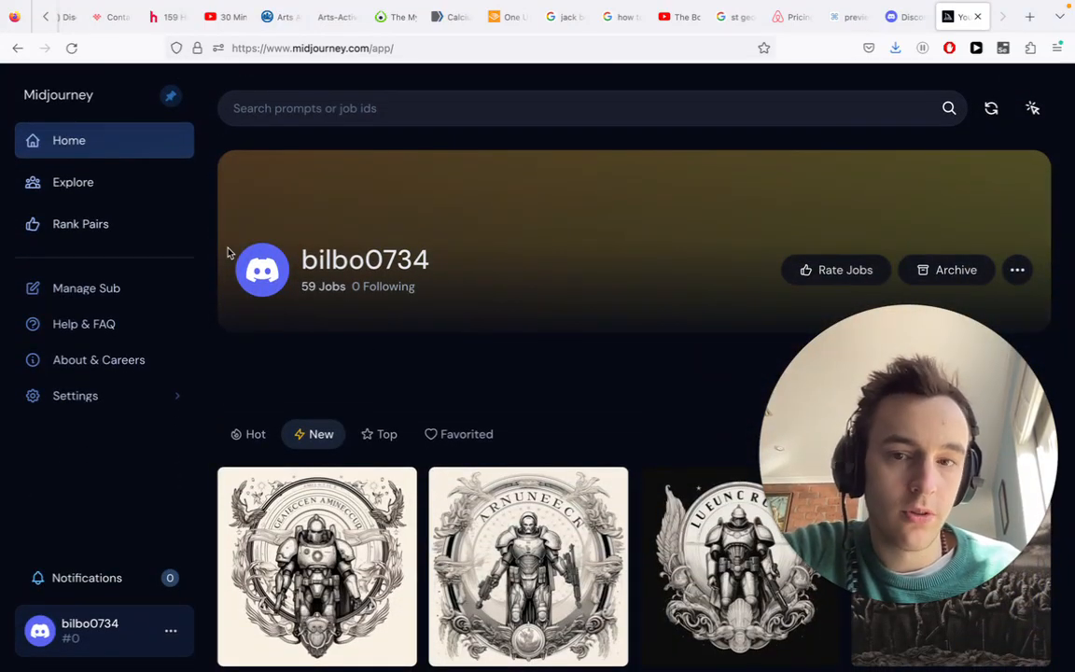
mouse_move(168, 29)
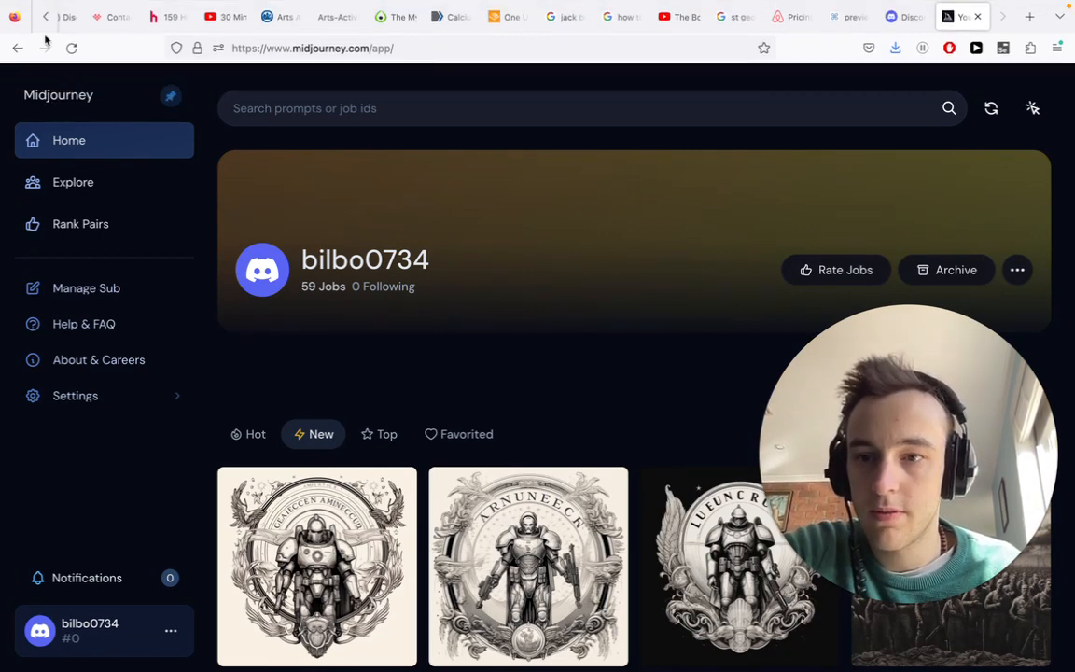
Step: Return to the Midjourney server on Discord and look through its newcomer channel list and the newbies-196 posts
left_click(45, 16)
left_click(191, 17)
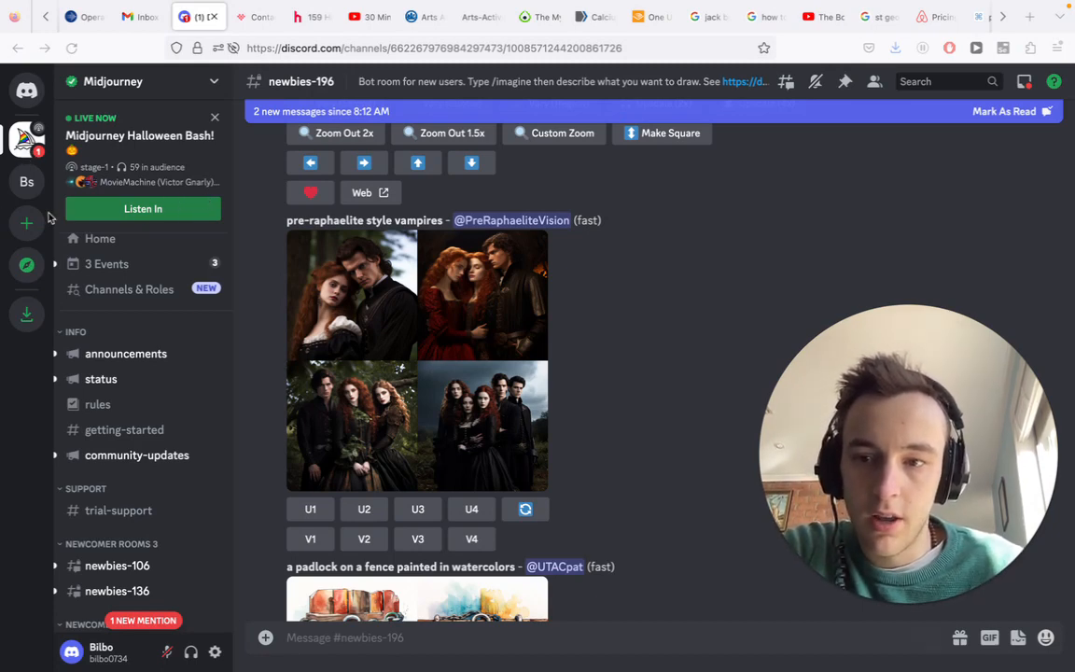
scroll(145, 425, "down", 3)
scroll(146, 428, "down", 2)
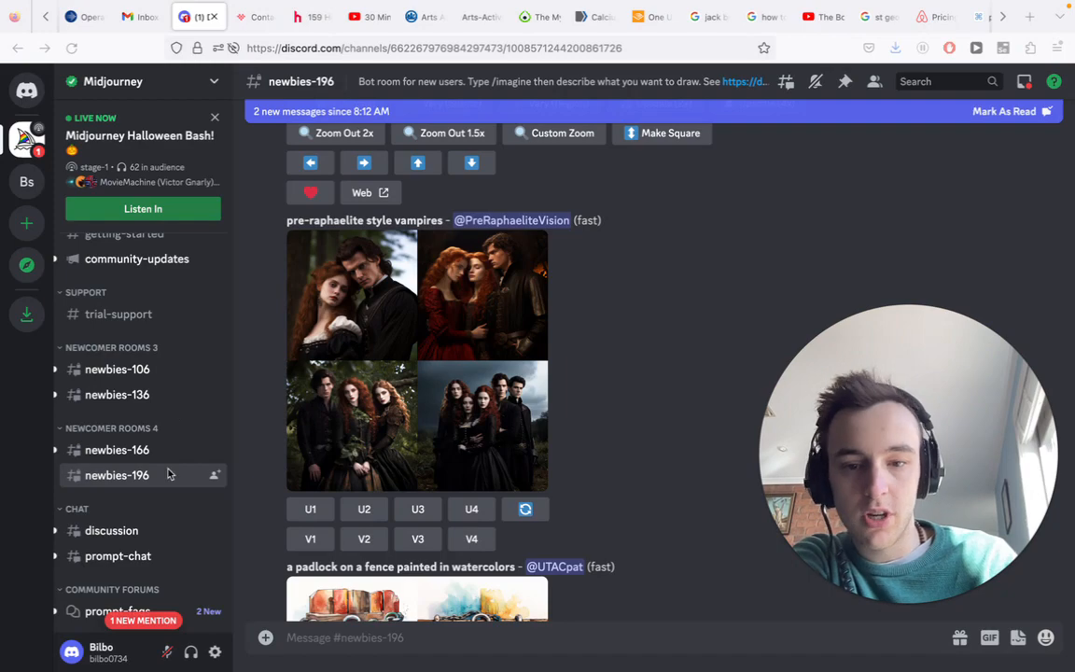
scroll(552, 453, "down", 4)
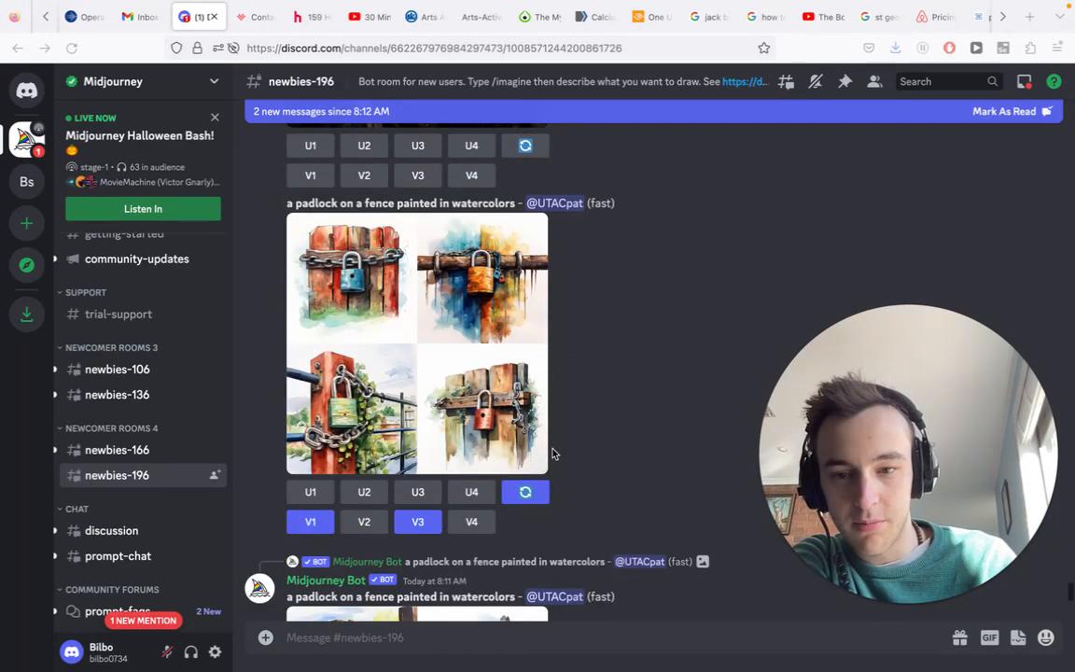
scroll(552, 454, "down", 8)
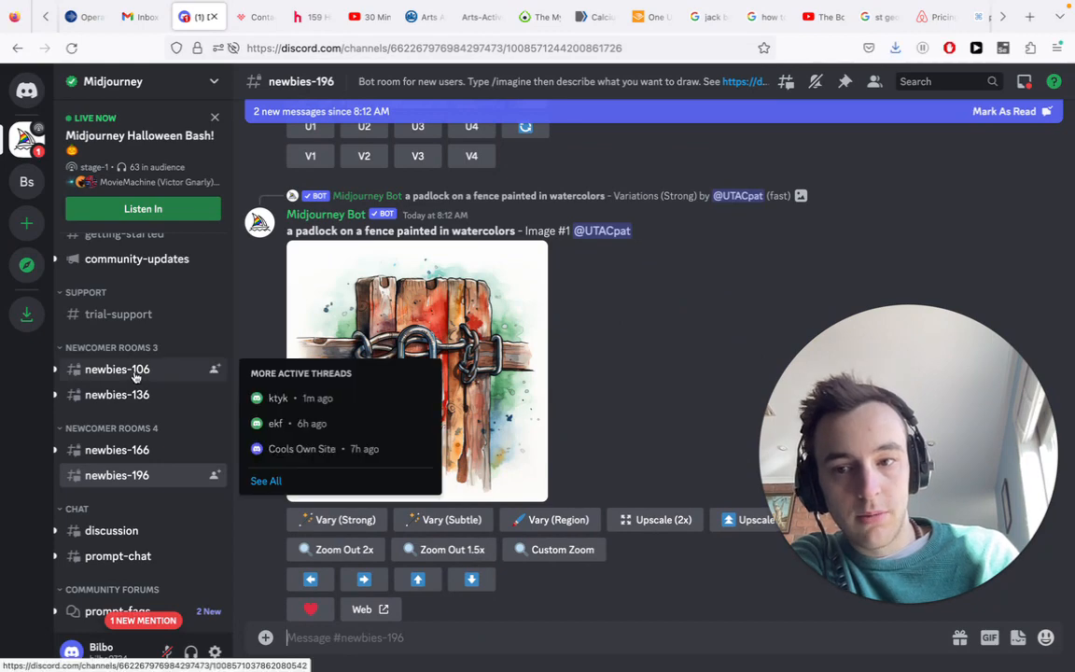
Step: View the newbies-106 and newbies-136 newcomer rooms, and return to the newbies-196 channel
left_click(121, 370)
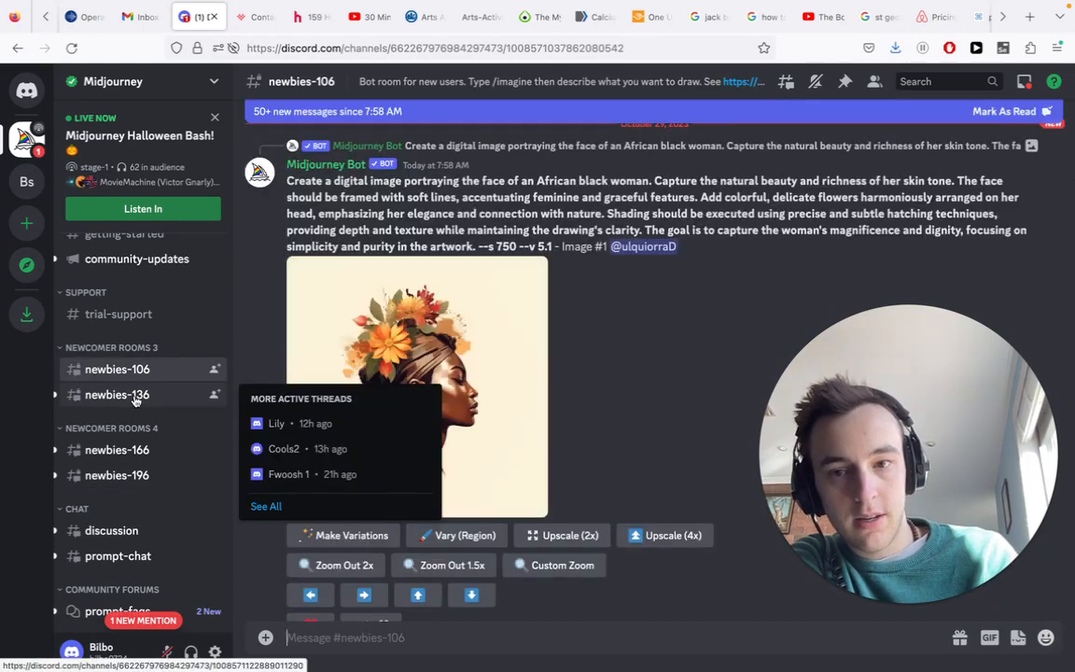
left_click(131, 395)
left_click(120, 476)
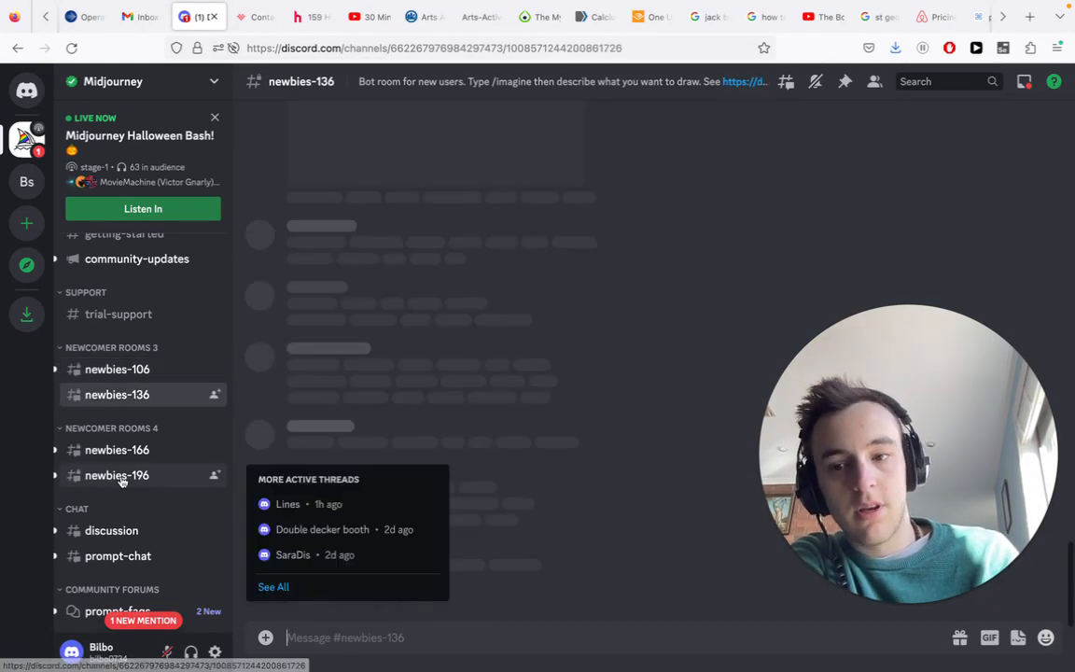
Step: Browse older image posts and their prompts in newbies-196, and return to the newest message
scroll(541, 328, "down", 10)
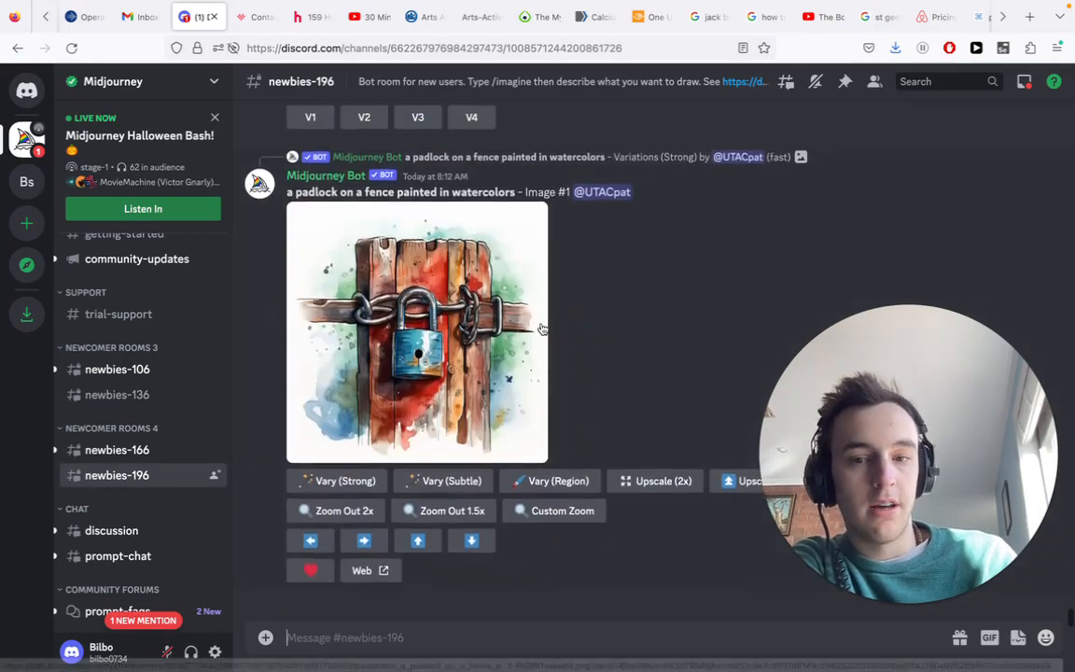
scroll(542, 327, "up", 20)
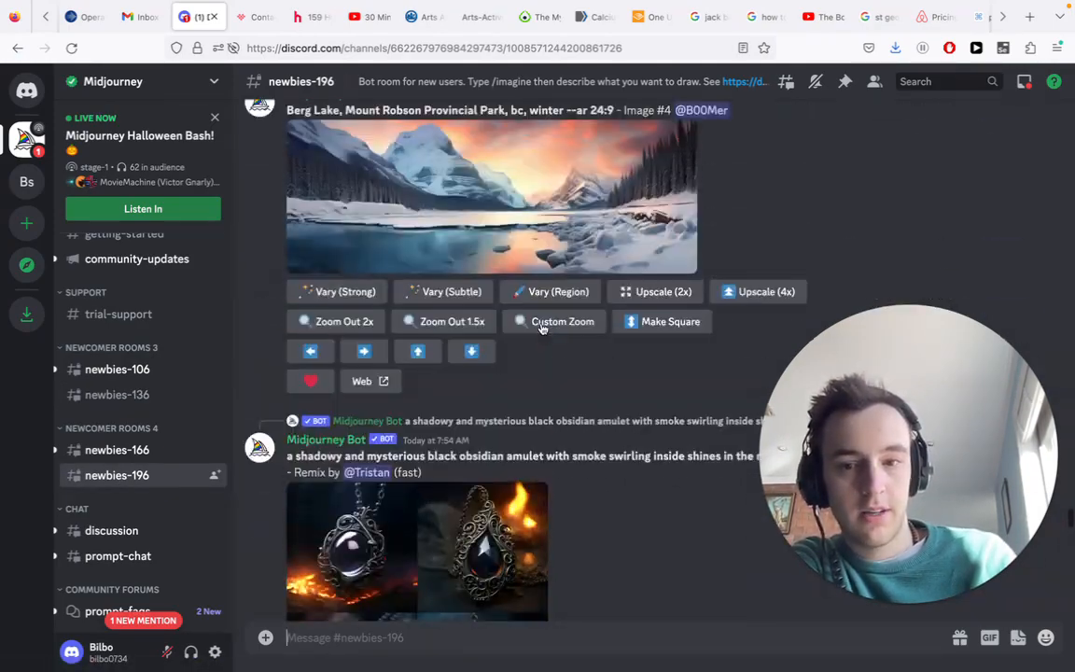
scroll(541, 326, "up", 15)
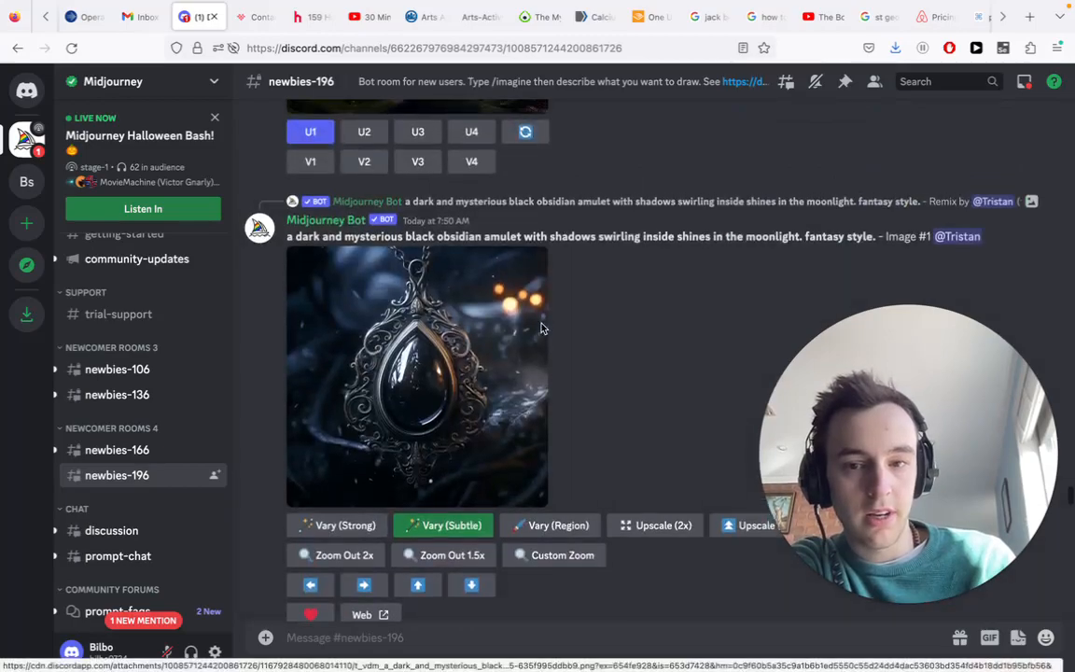
scroll(541, 328, "up", 10)
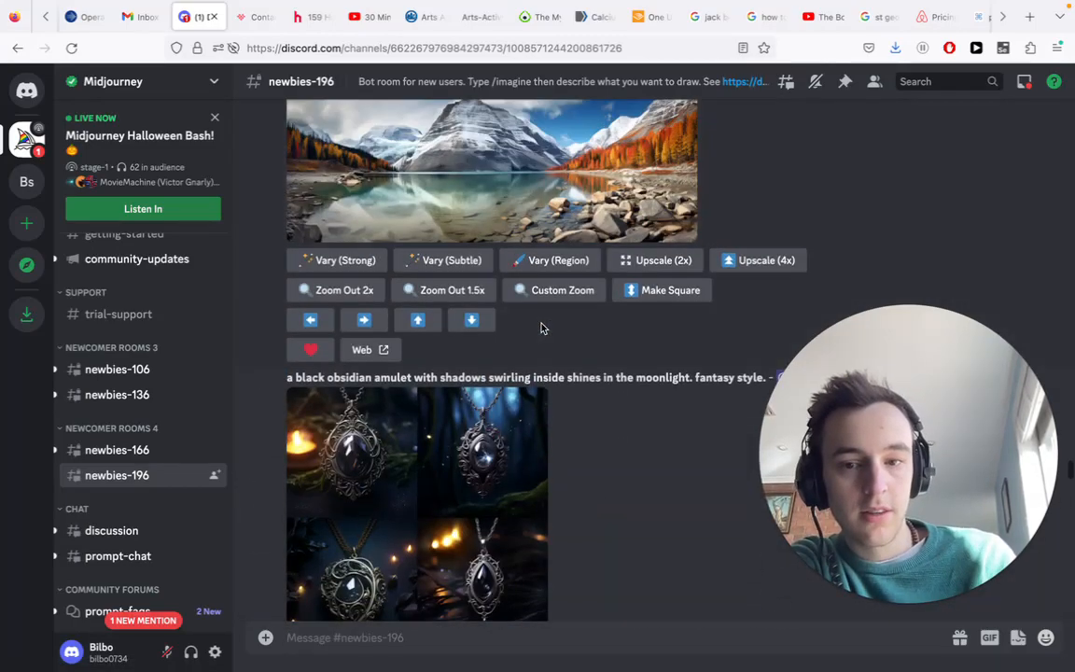
scroll(542, 327, "up", 5)
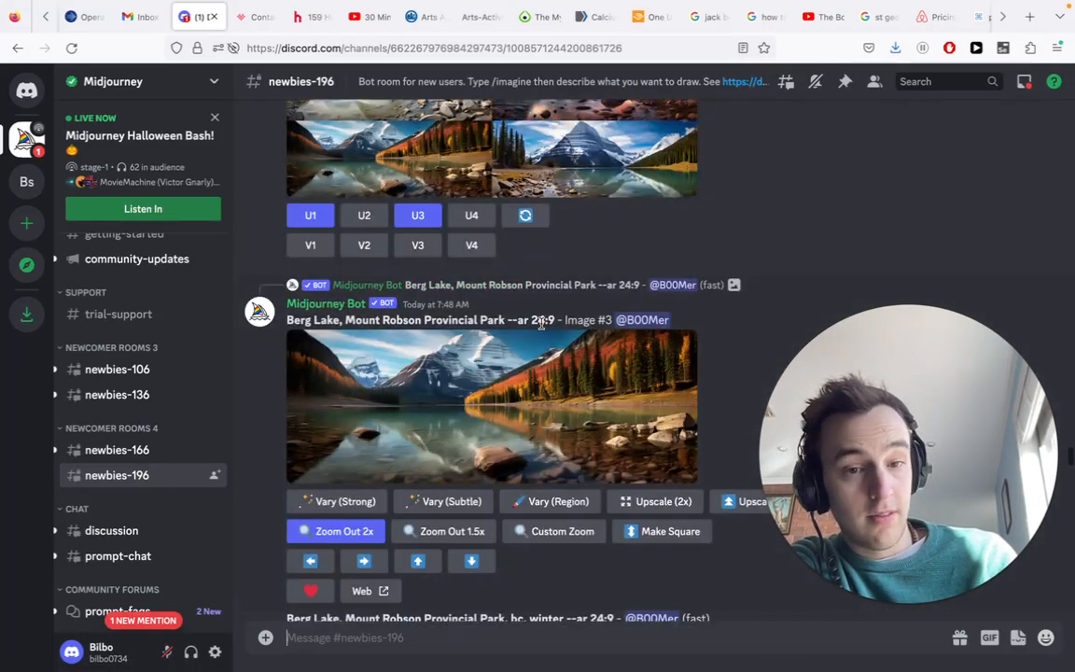
scroll(541, 324, "up", 15)
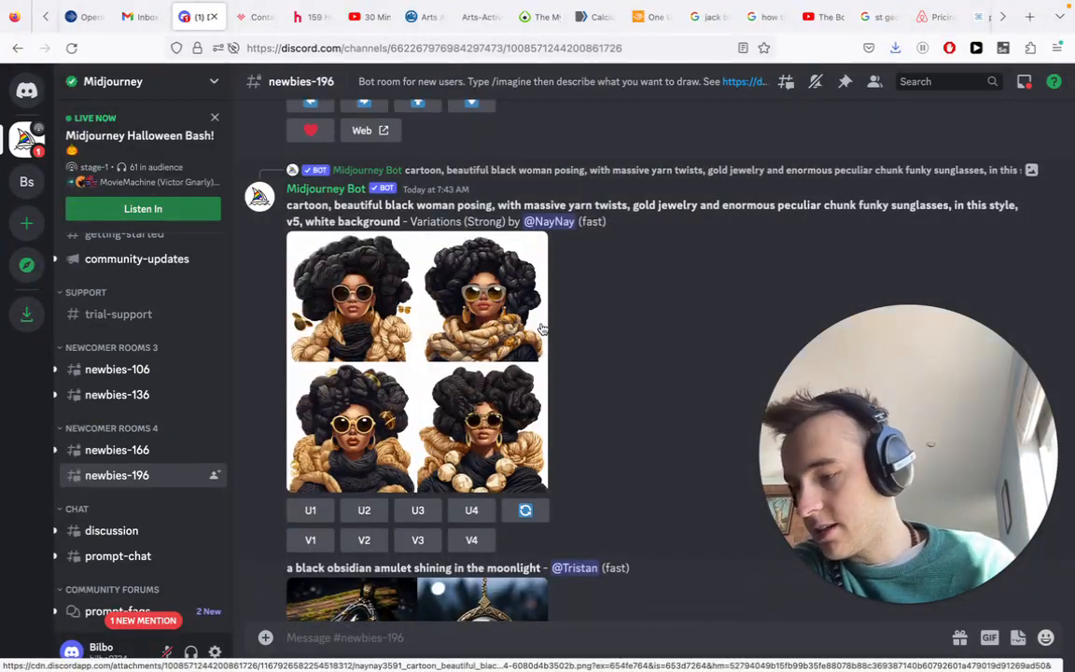
scroll(541, 328, "down", 20)
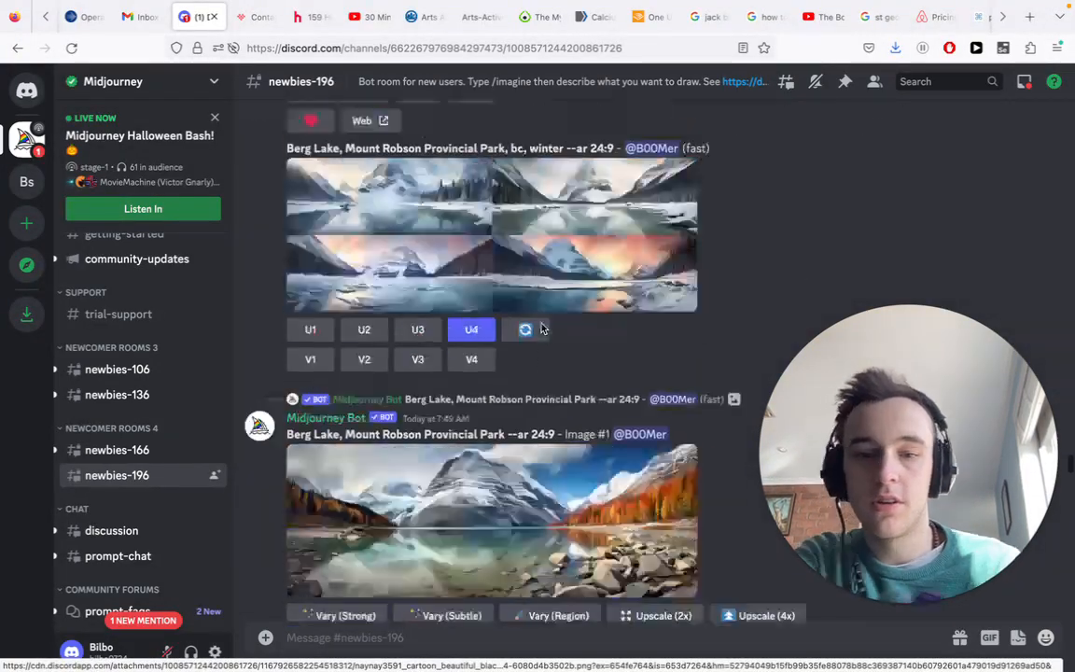
scroll(541, 326, "up", 1)
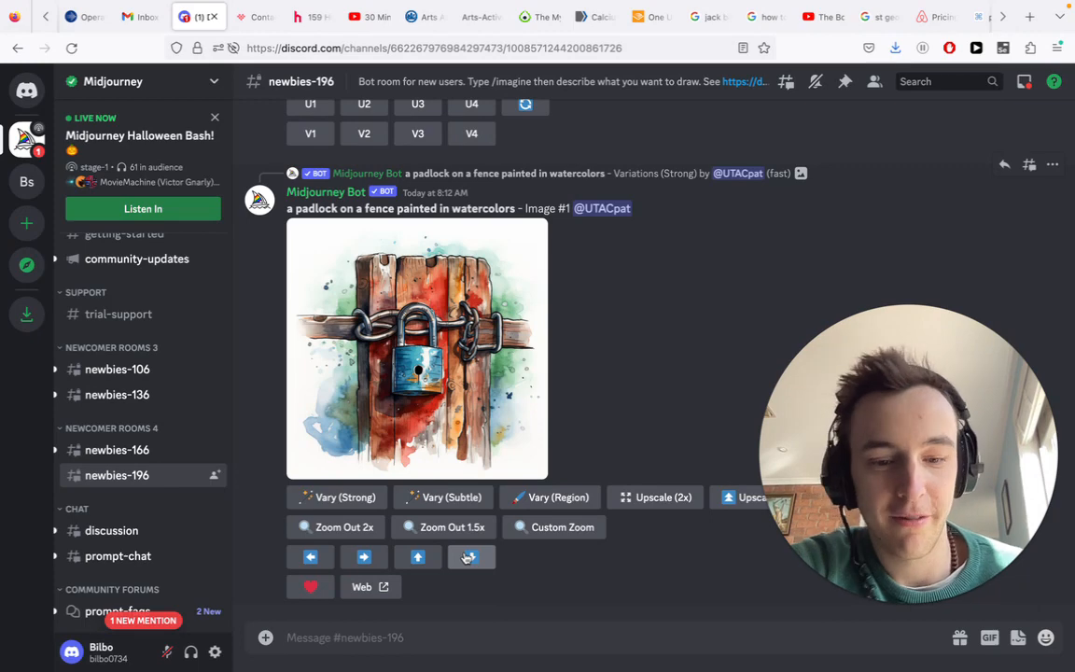
type("/imagine")
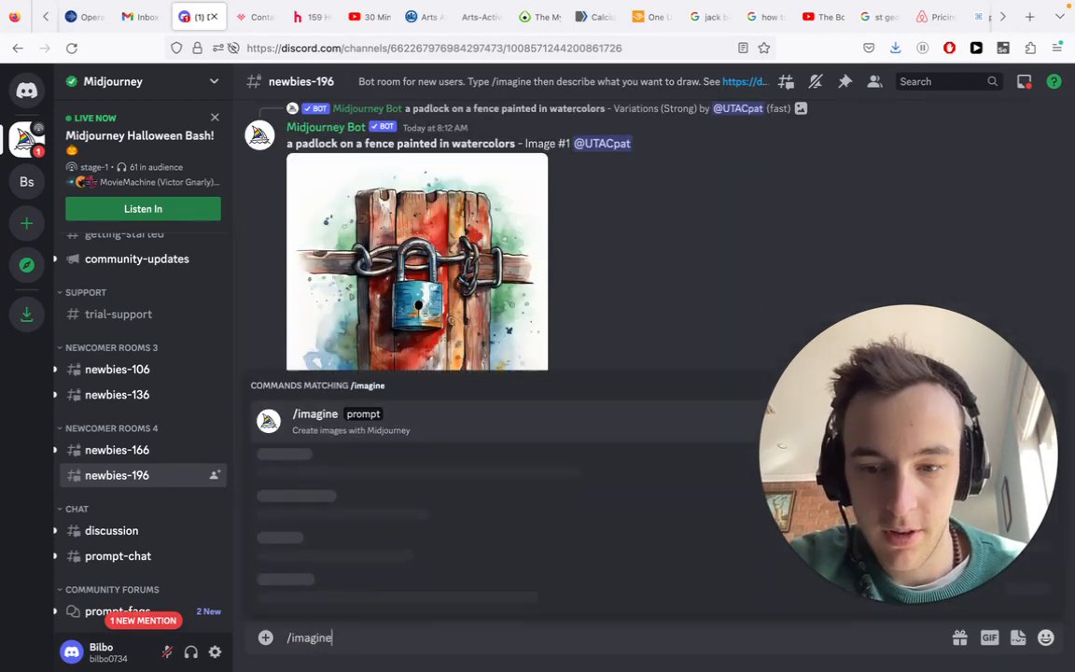
key("Return")
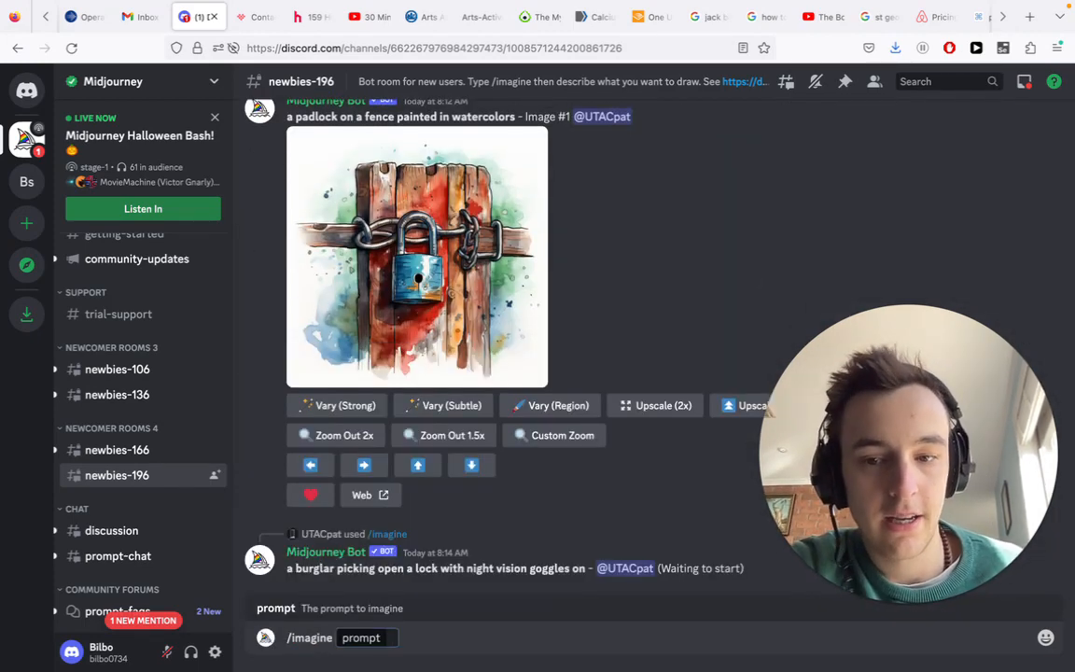
key("BackSpace")
key("BackSpace")
key("BackSpace")
key("BackSpace")
key("BackSpace")
key("BackSpace")
key("BackSpace")
key("BackSpace")
key("BackSpace")
key("BackSpace")
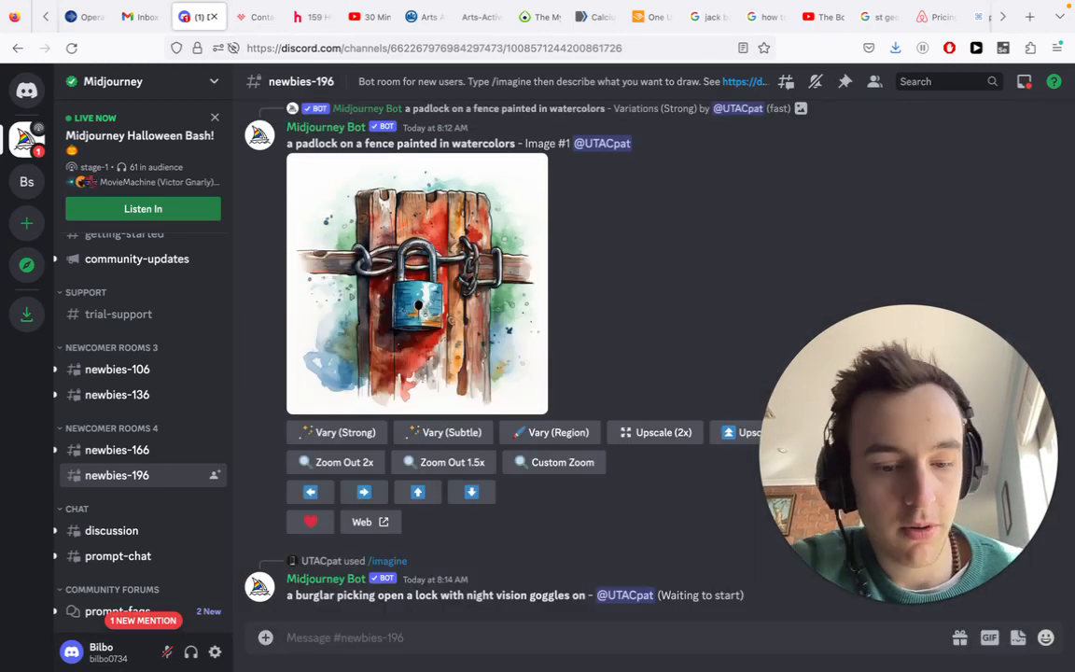
Step: Start an /imagine command with an empty prompt in the newbies-196 channel
type("/")
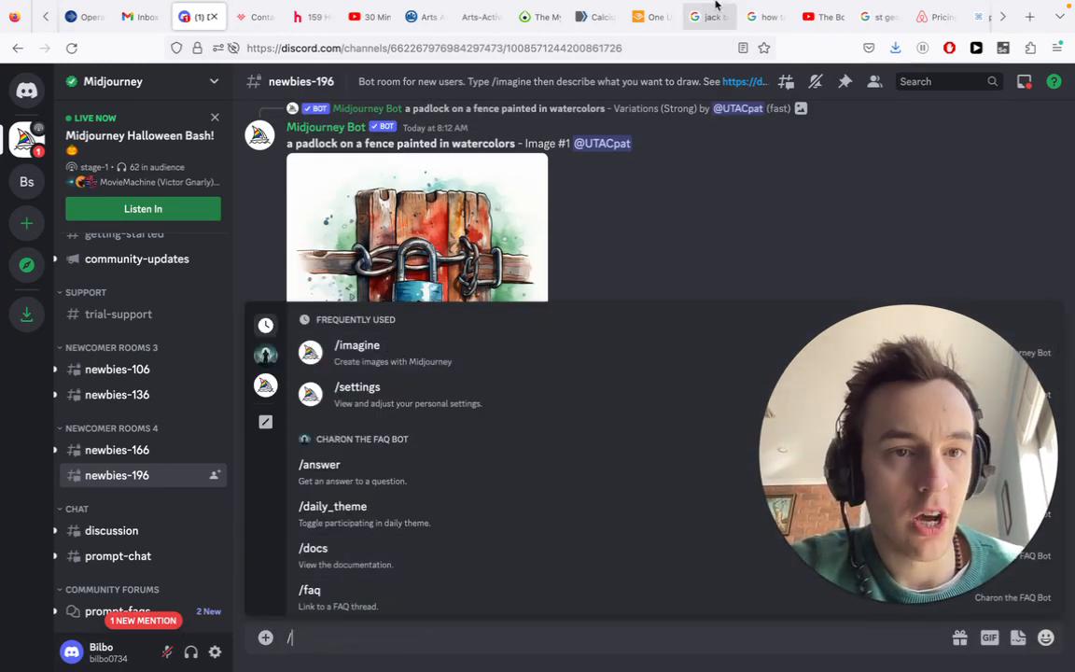
type("imagine")
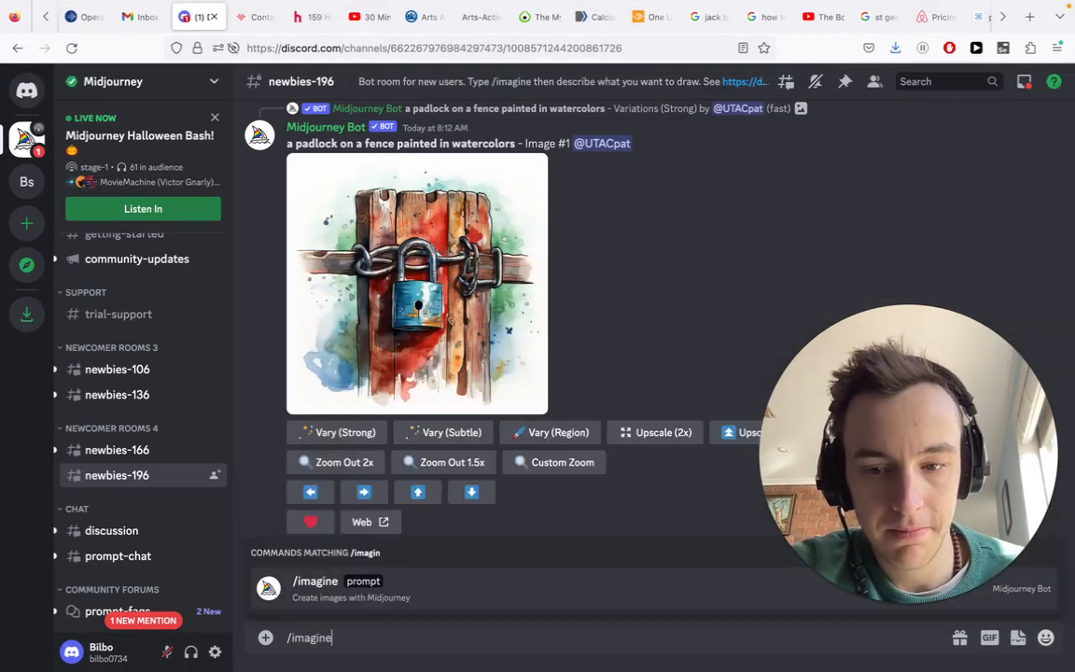
key("Tab")
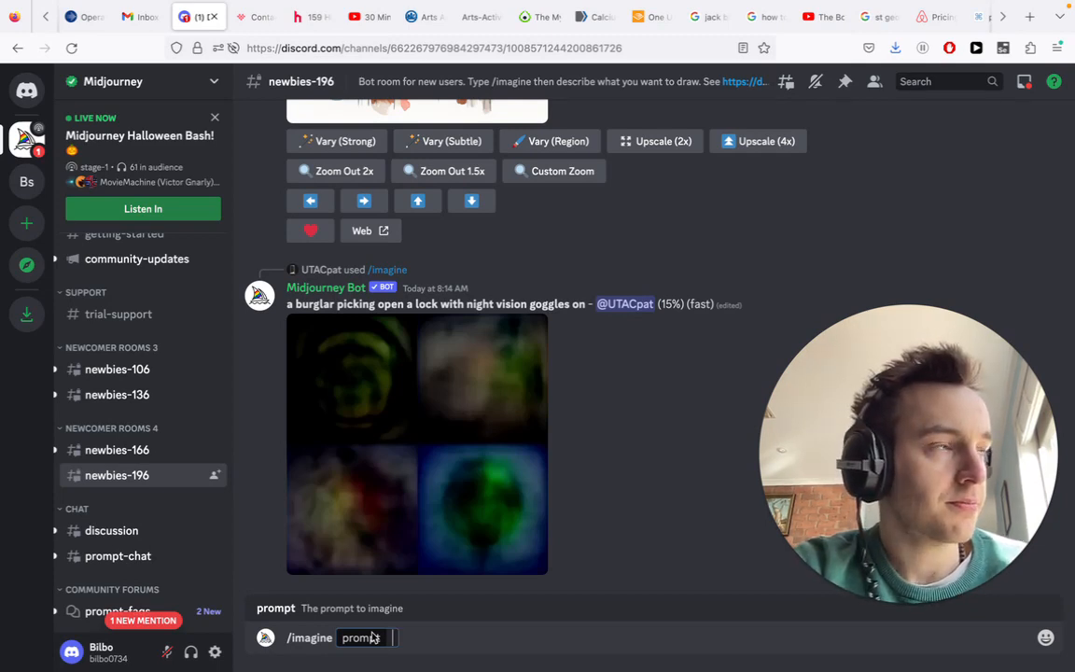
type("a clawe")
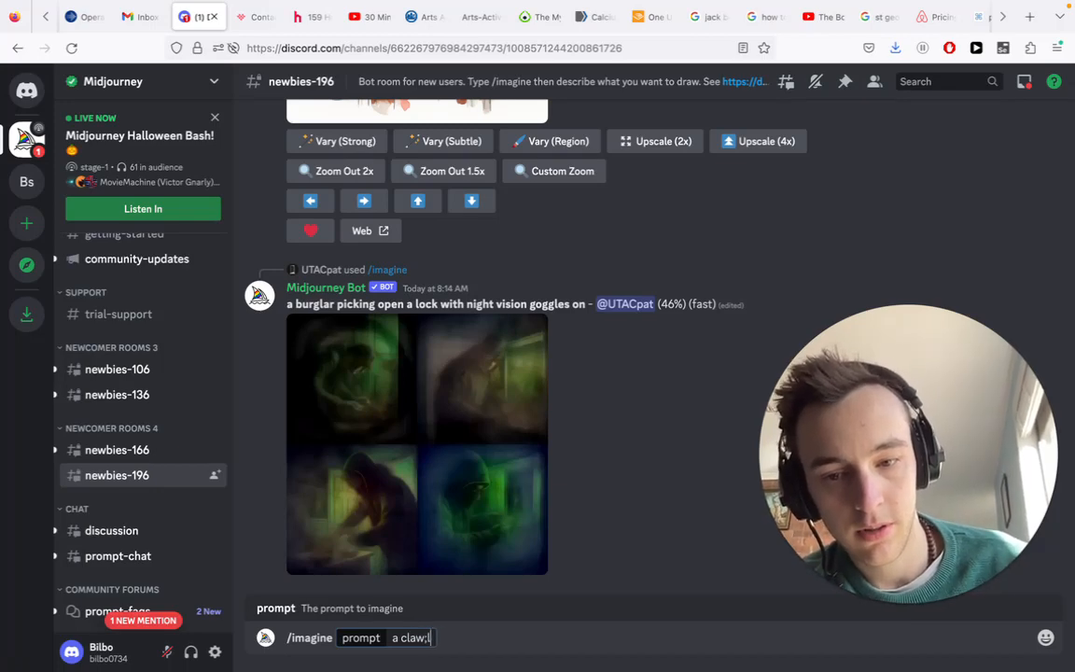
key("BackSpace")
type("-like")
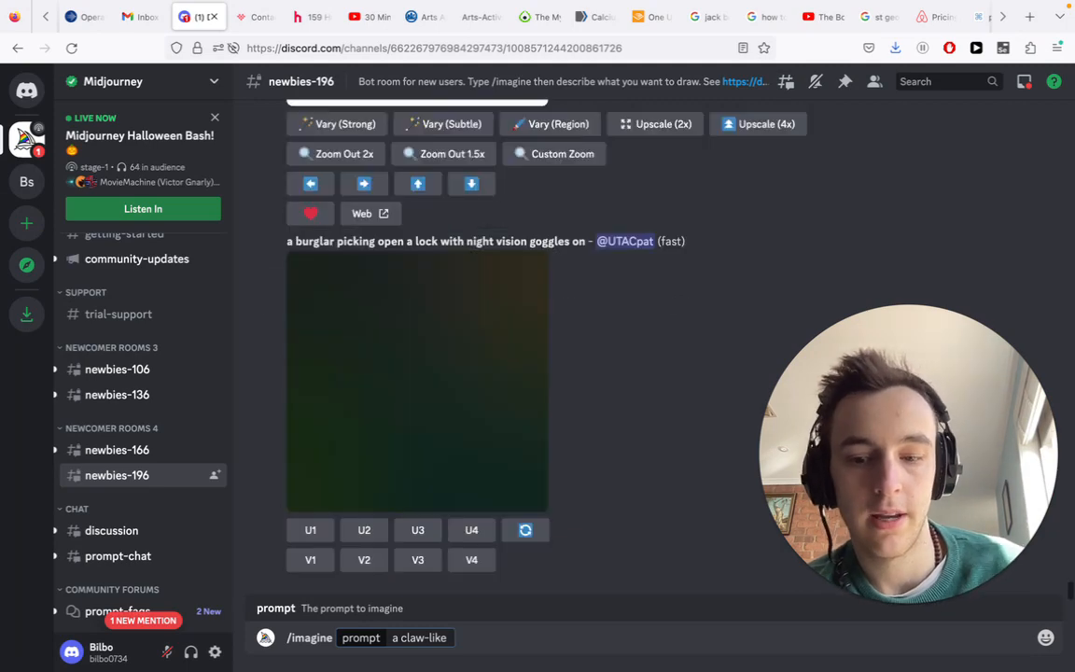
type("three f")
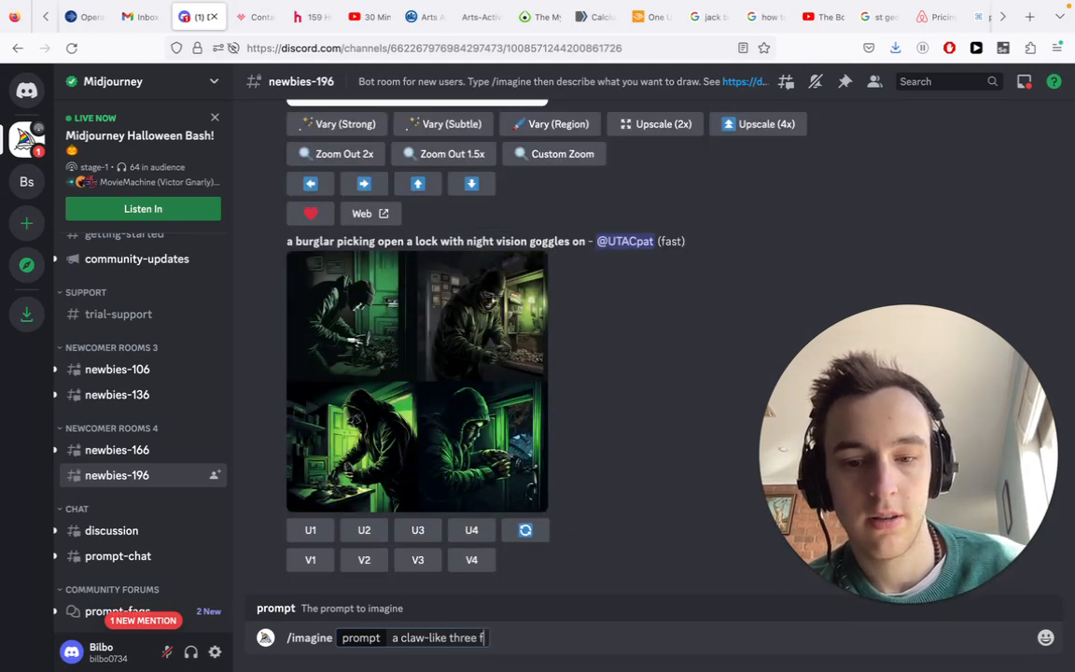
type("inger alien")
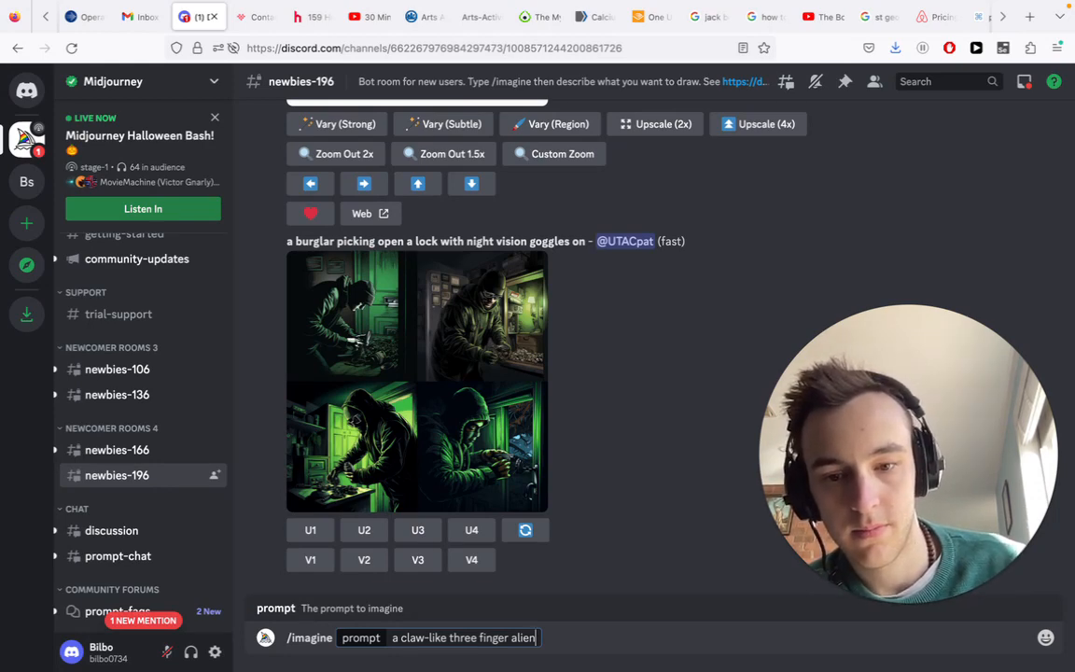
key("BackSpace")
key("BackSpace")
key("BackSpace")
key("BackSpace")
key("BackSpace")
key("BackSpace")
key("BackSpace")
key("BackSpace")
key("BackSpace")
key("BackSpace")
key("BackSpace")
key("BackSpace")
key("BackSpace")
key("BackSpace")
key("BackSpace")
key("BackSpace")
key("BackSpace")
key("BackSpace")
key("BackSpace")
key("BackSpace")
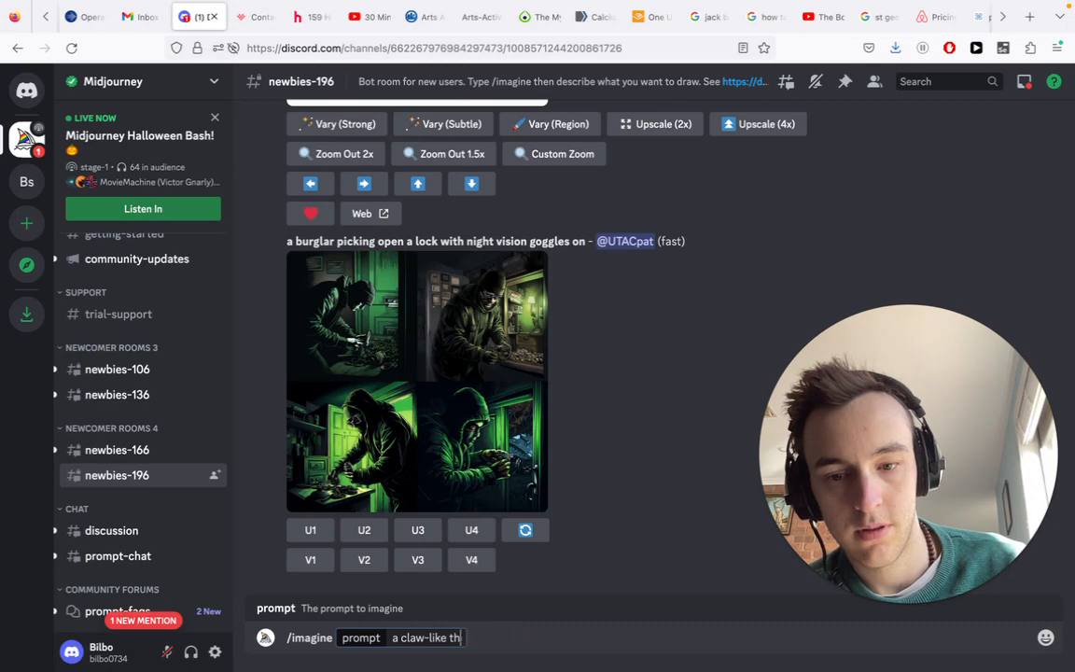
key("BackSpace")
key("BackSpace")
key("BackSpace")
key("BackSpace")
key("BackSpace")
key("BackSpace")
Step: Write the prompt "a three finger claw of an alien similar to the movie Alien reaching up from the bottom of the picture"
type("three ")
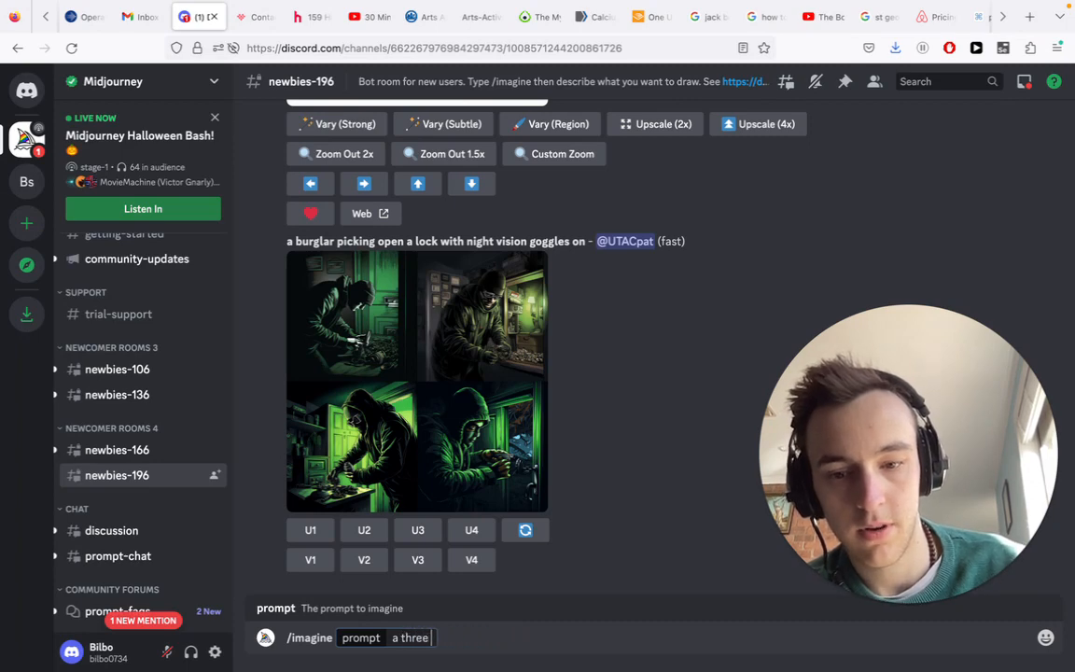
type("finger")
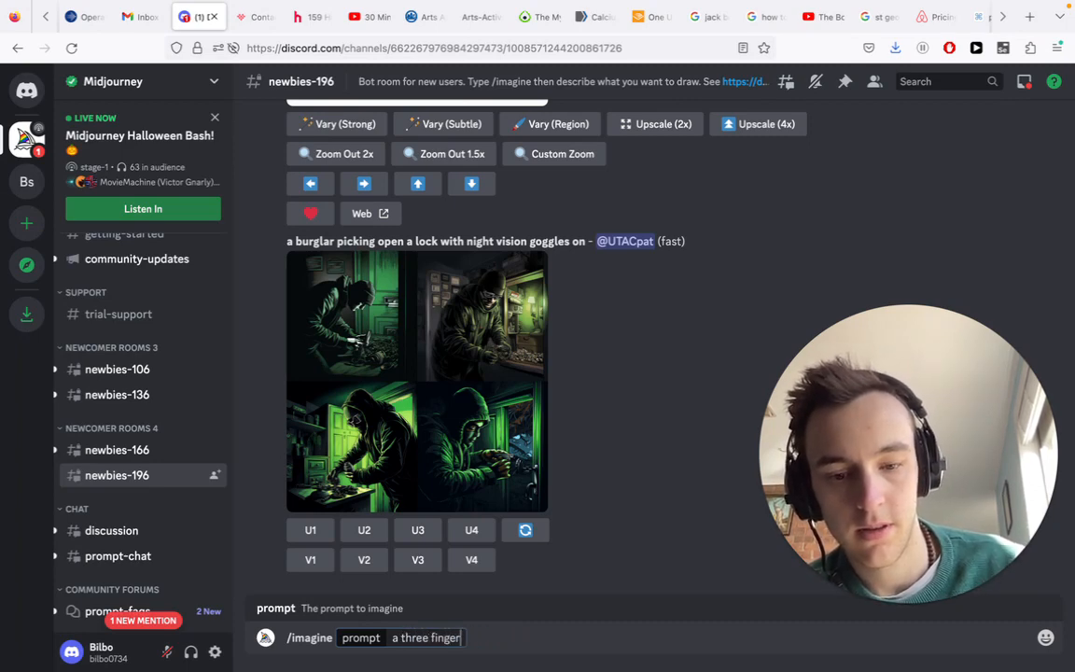
type(" claw of ")
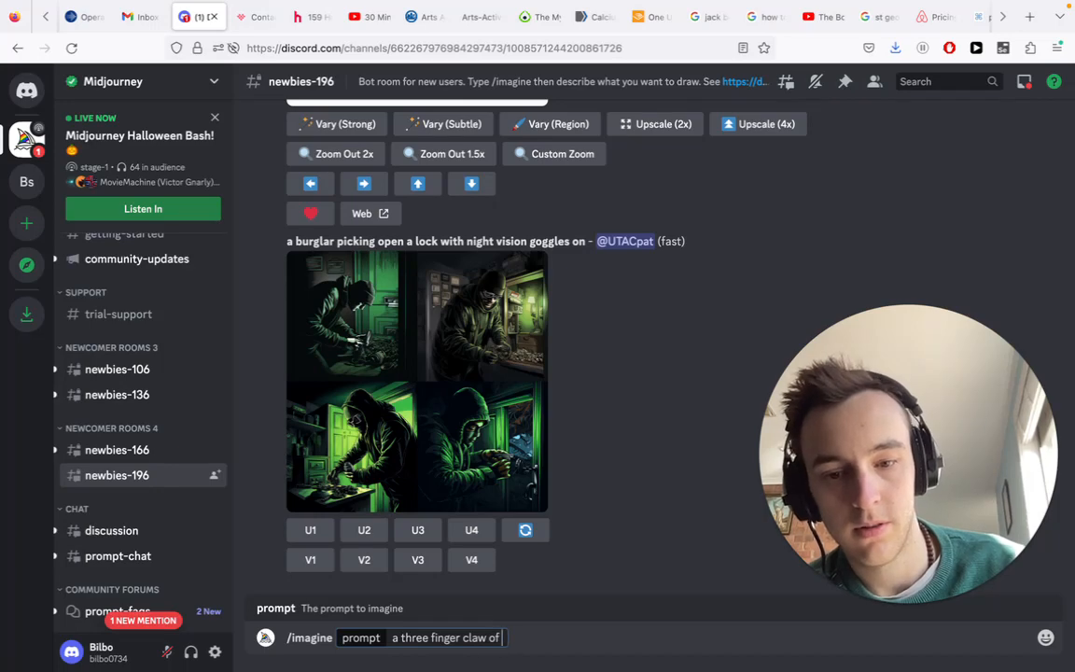
type("an alien simil")
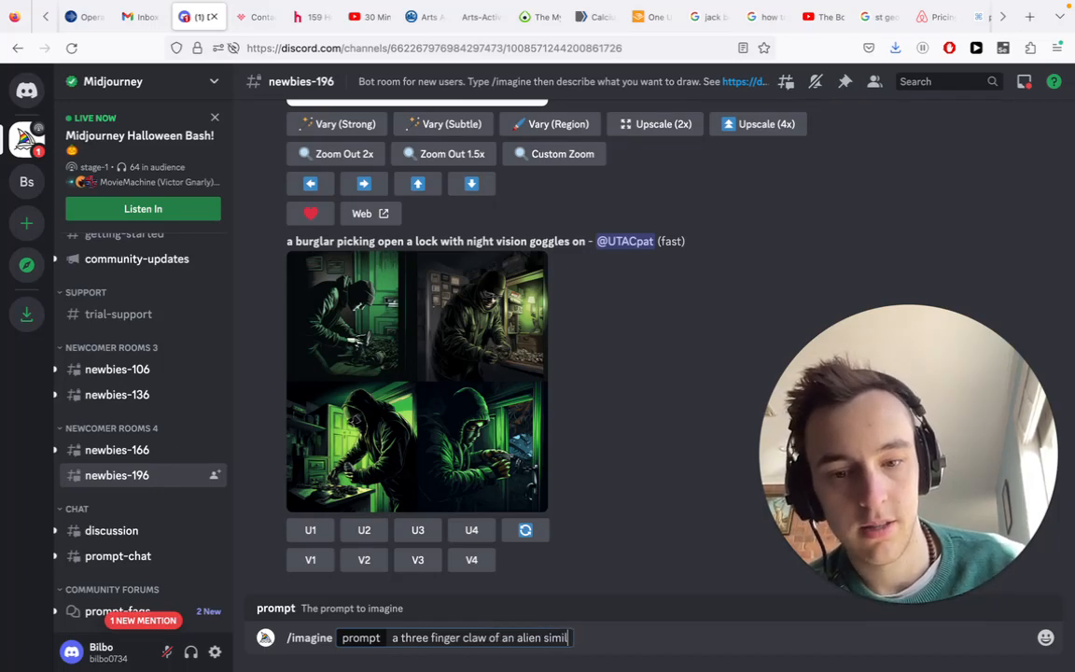
type("ar to the movie Alien ")
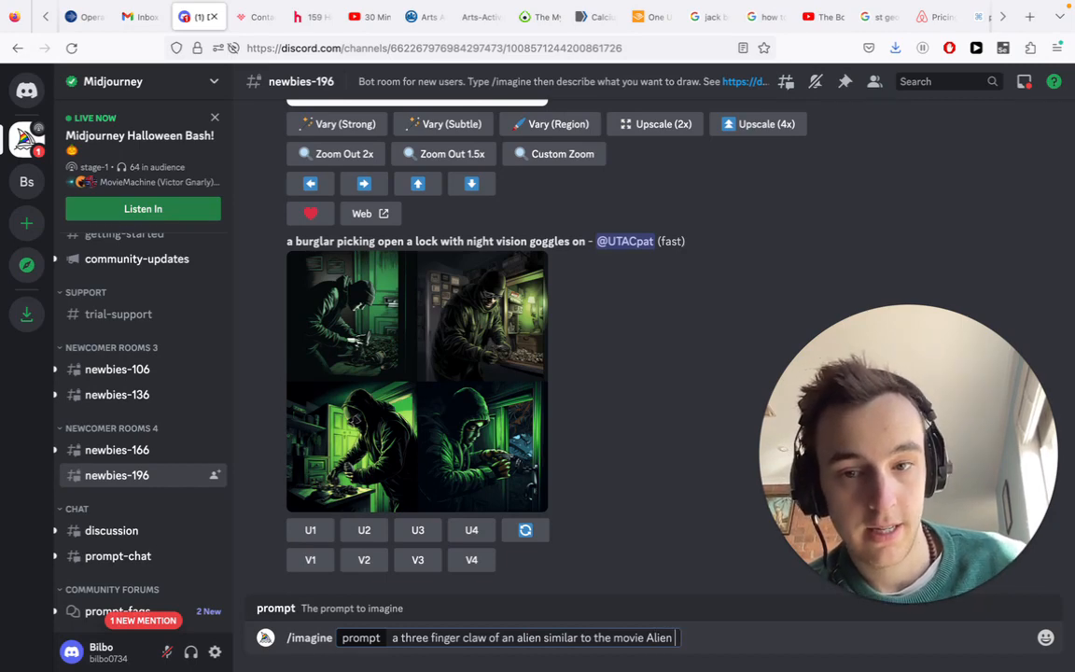
type("reachin")
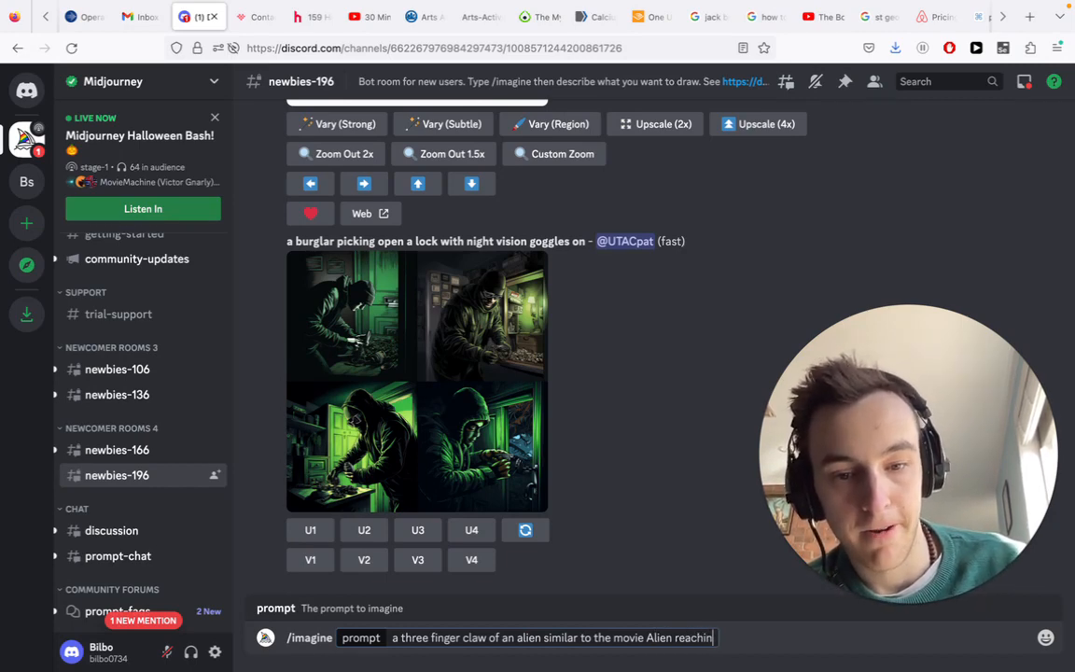
type("g up from the")
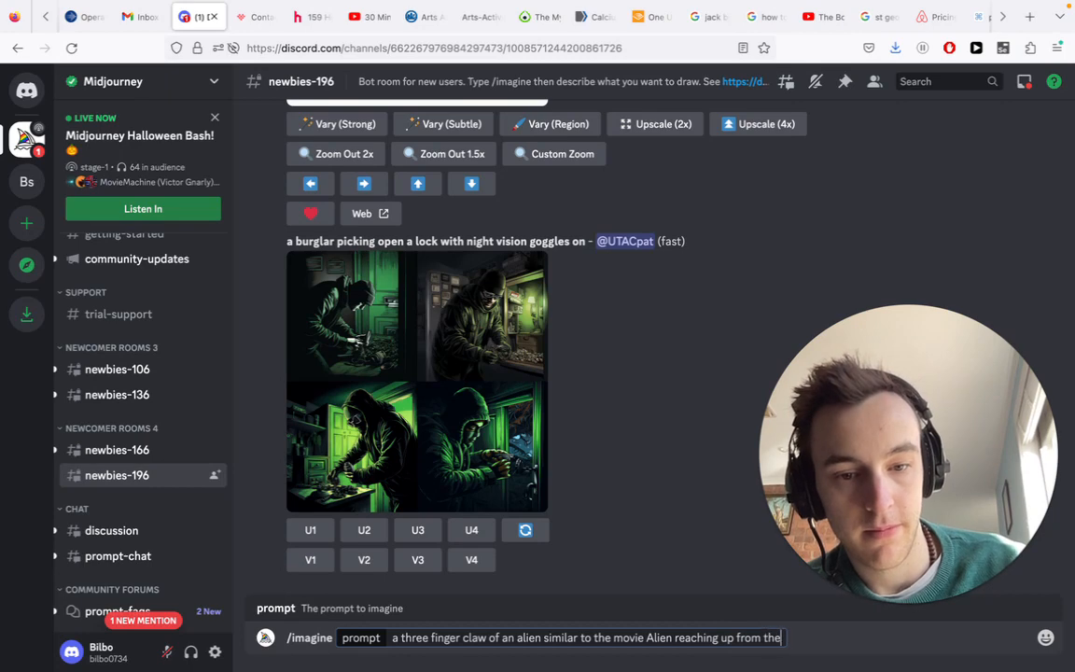
type(" bottom of the picture a")
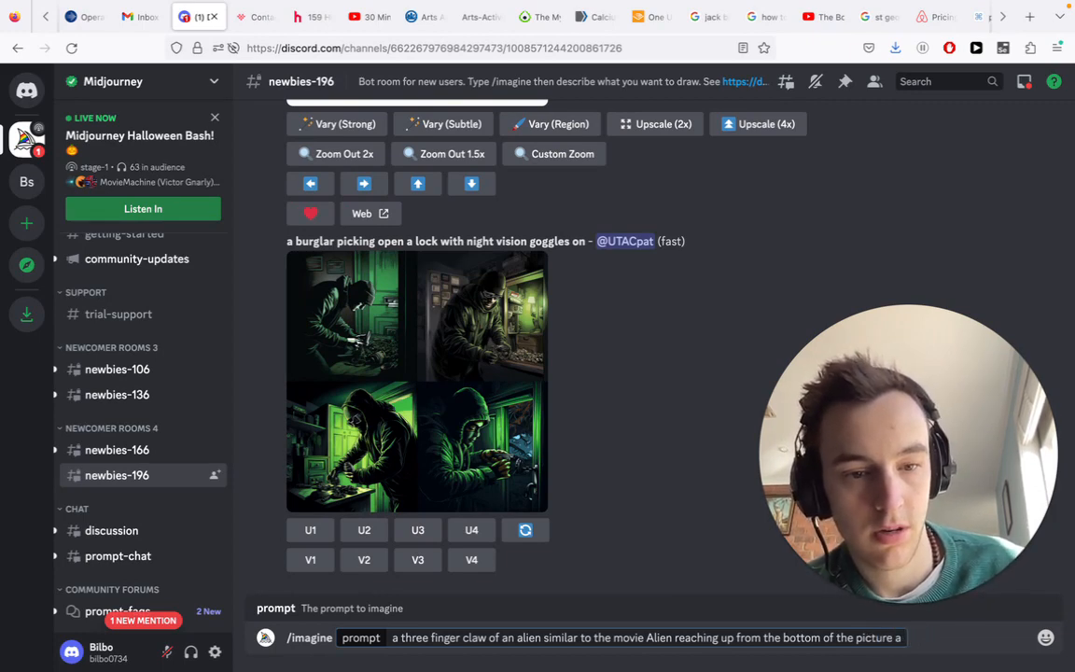
Step: Extend the alien claw prompt with "to grab the Earth, Earth is floating in space with blank background"
key("BackSpace")
type("to sqe")
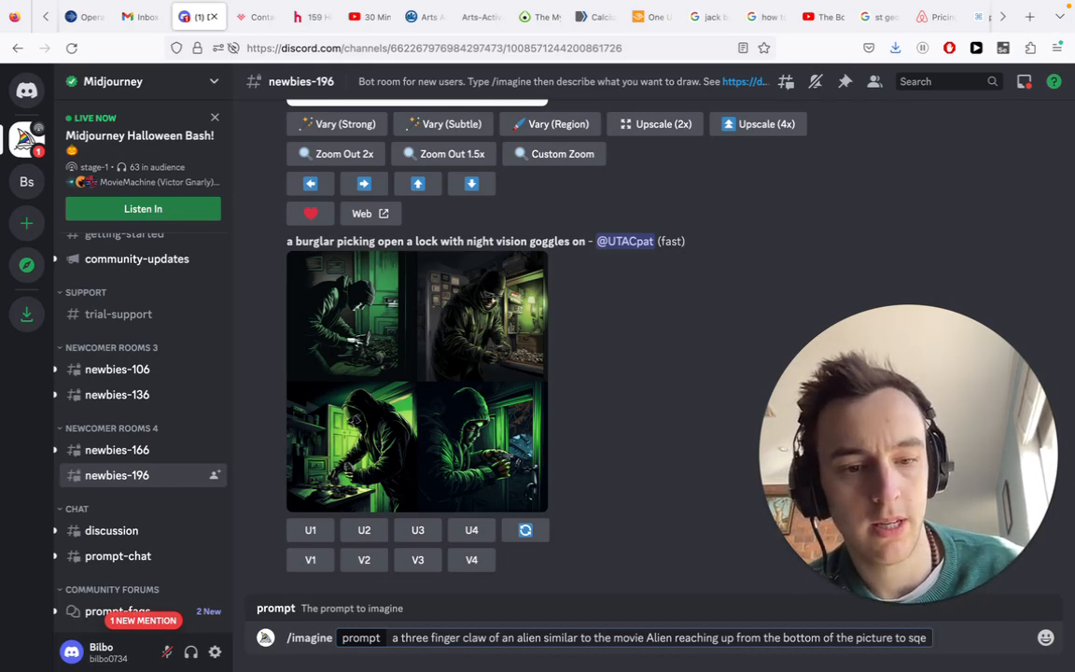
key("BackSpace")
key("BackSpace")
key("BackSpace")
type("grab the")
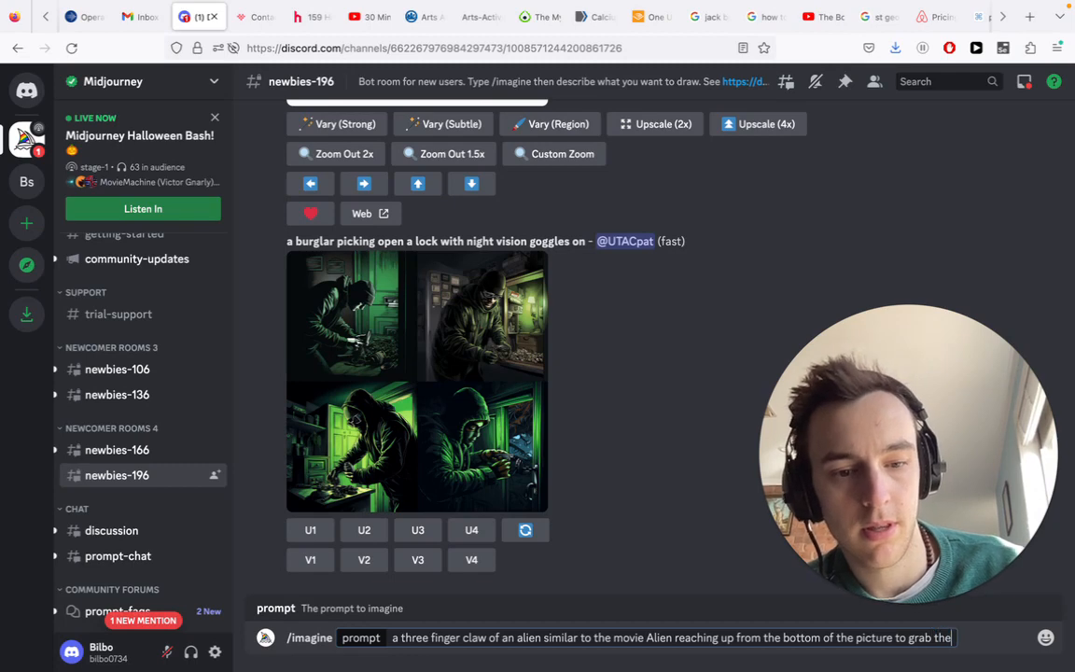
type(" Earth,")
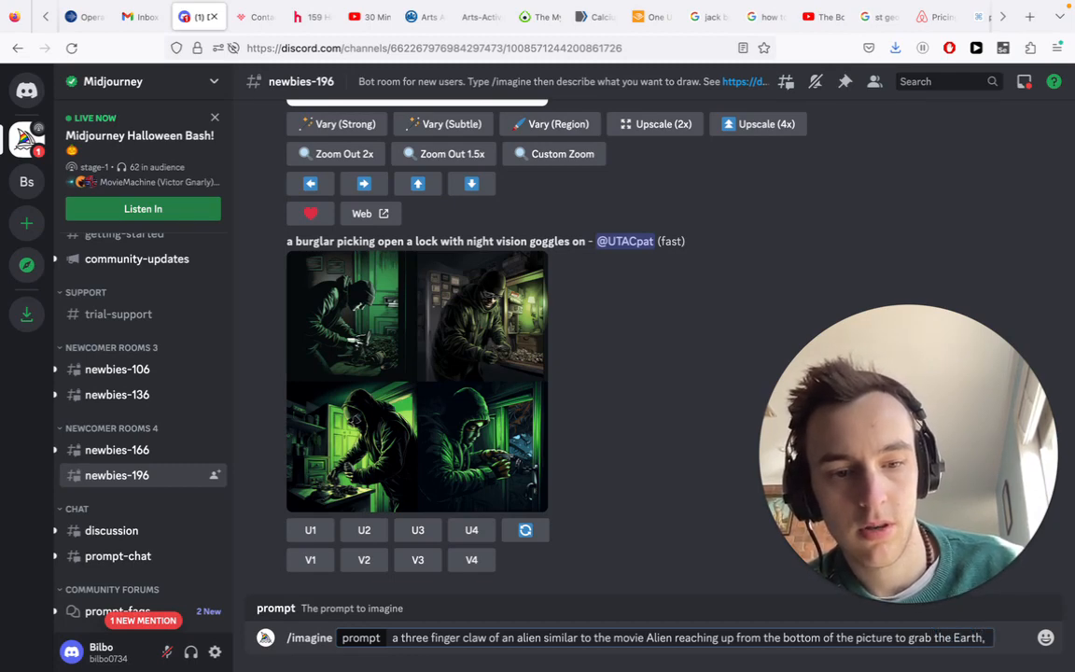
type(" Earth is floating in space with")
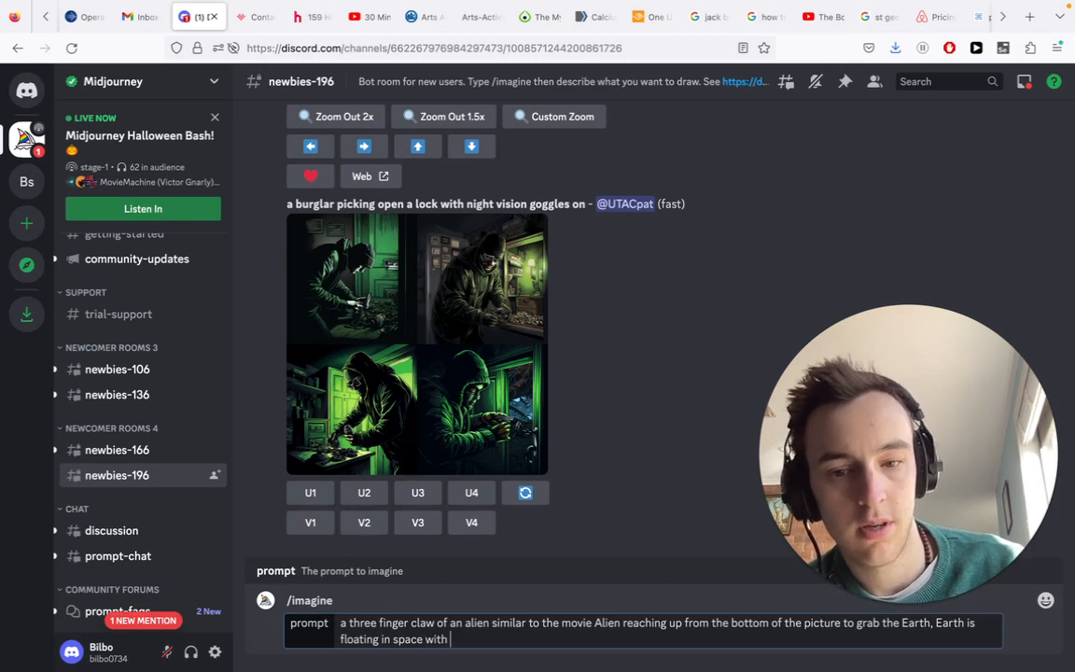
type(" blank background")
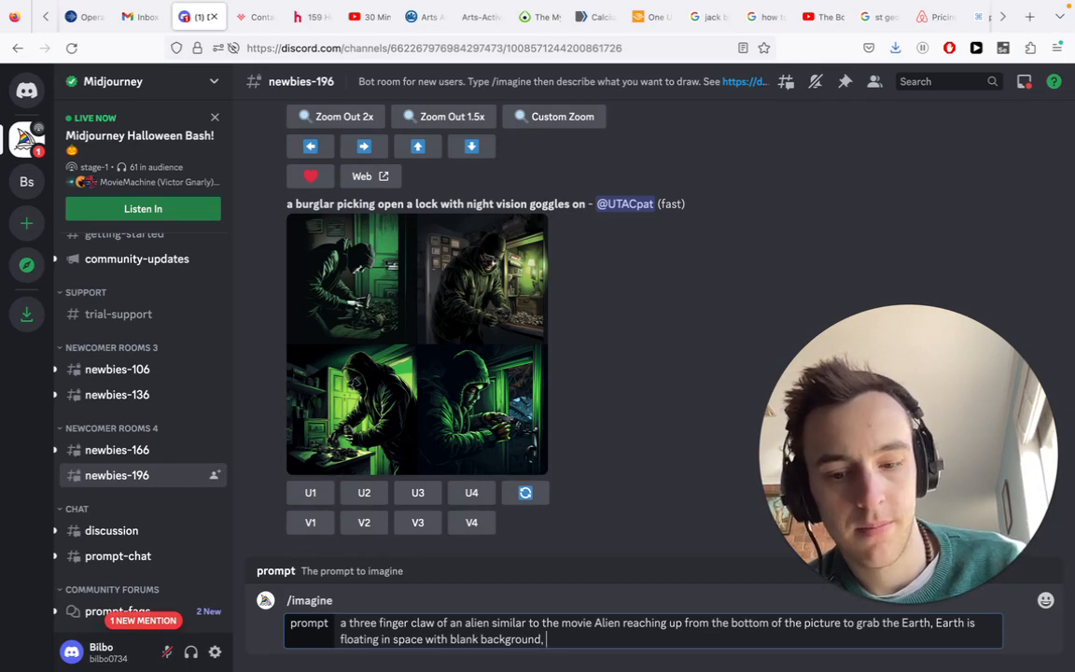
Step: Finish the prompt with ", dystopian picture" and submit it to generate the images
type(", dystpoian")
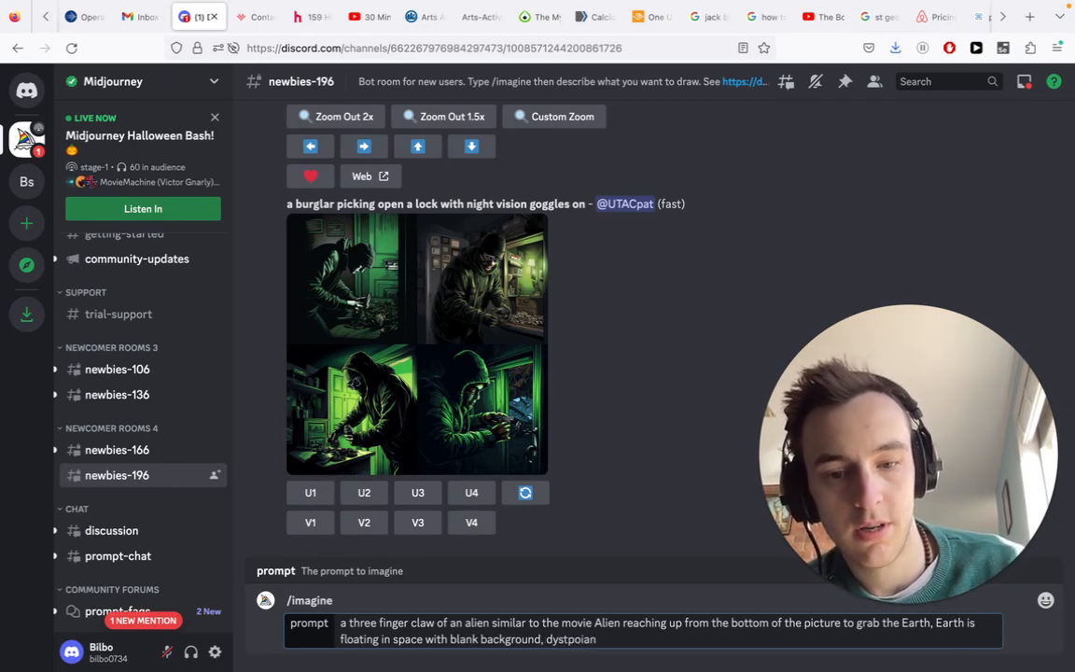
key("BackSpace")
key("BackSpace")
key("BackSpace")
key("BackSpace")
type("ian")
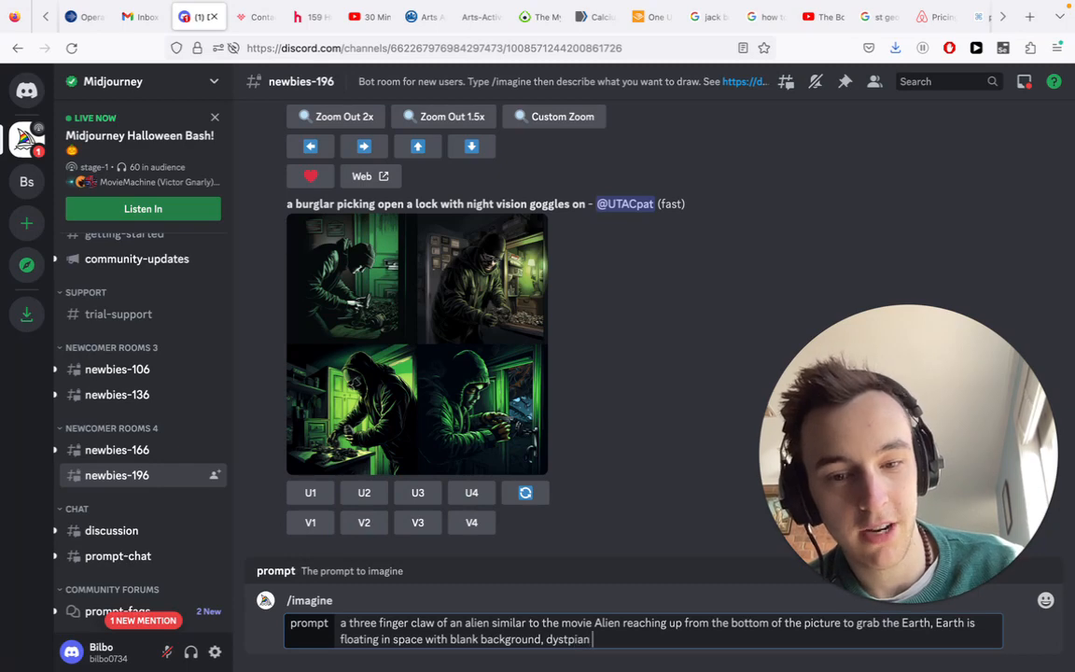
key("BackSpace")
key("BackSpace")
key("BackSpace")
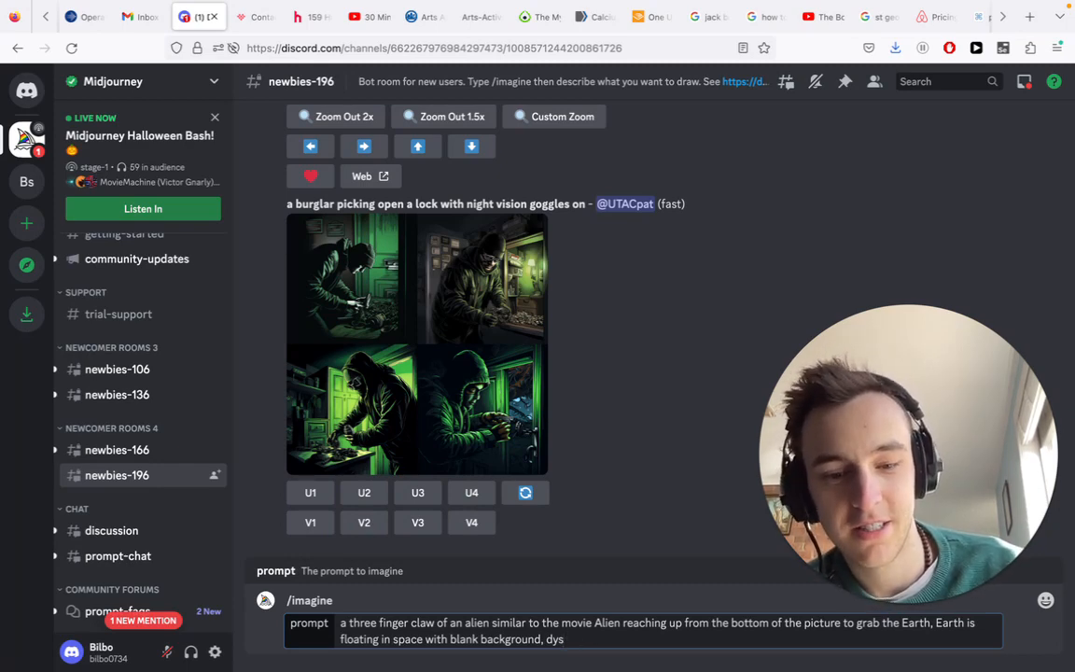
type("topian picture")
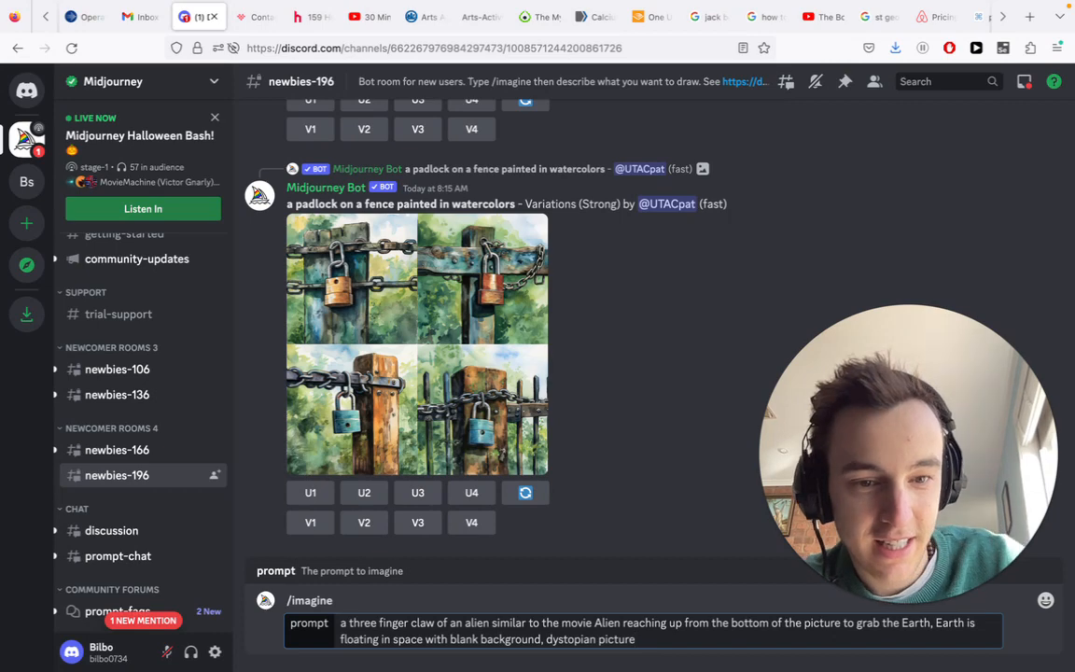
key("Return")
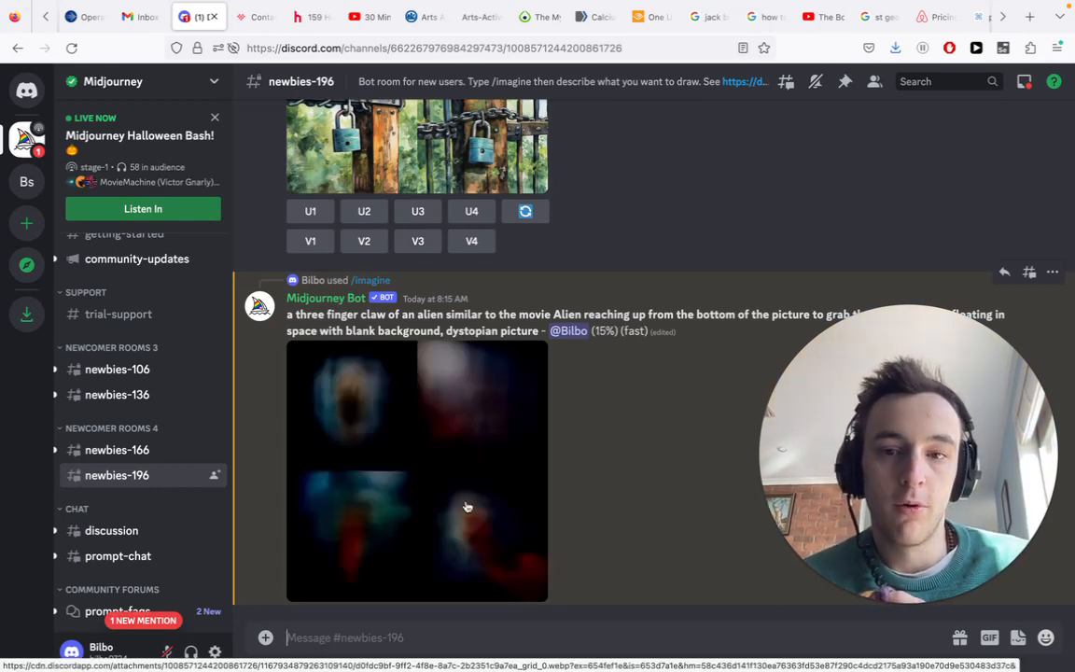
Step: Enlarge the generated four-image claw grid, examine the individual hands up close, and return to the channel
scroll(458, 359, "up", 1)
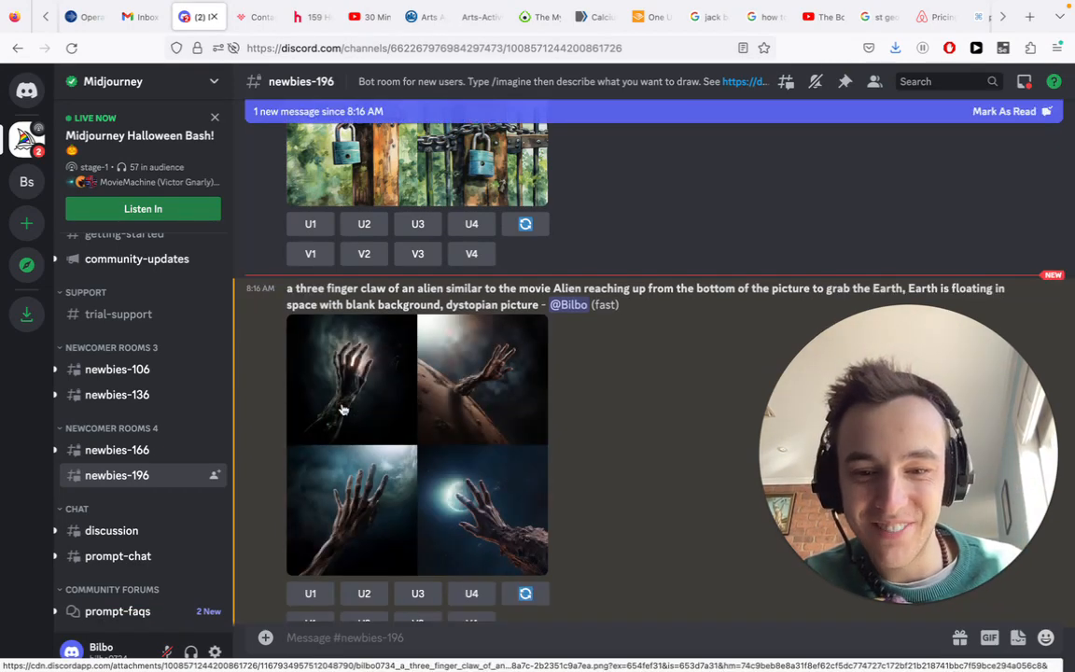
left_click(403, 484)
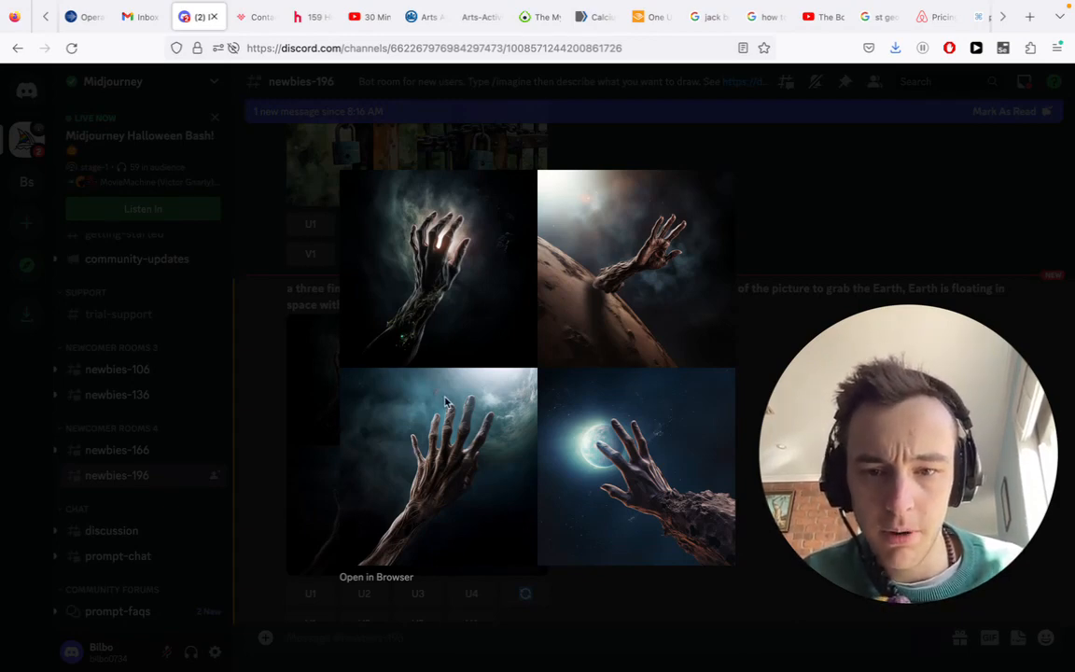
scroll(446, 401, "up", 3)
scroll(446, 401, "up", 1)
scroll(446, 401, "up", 2)
scroll(446, 401, "down", 5)
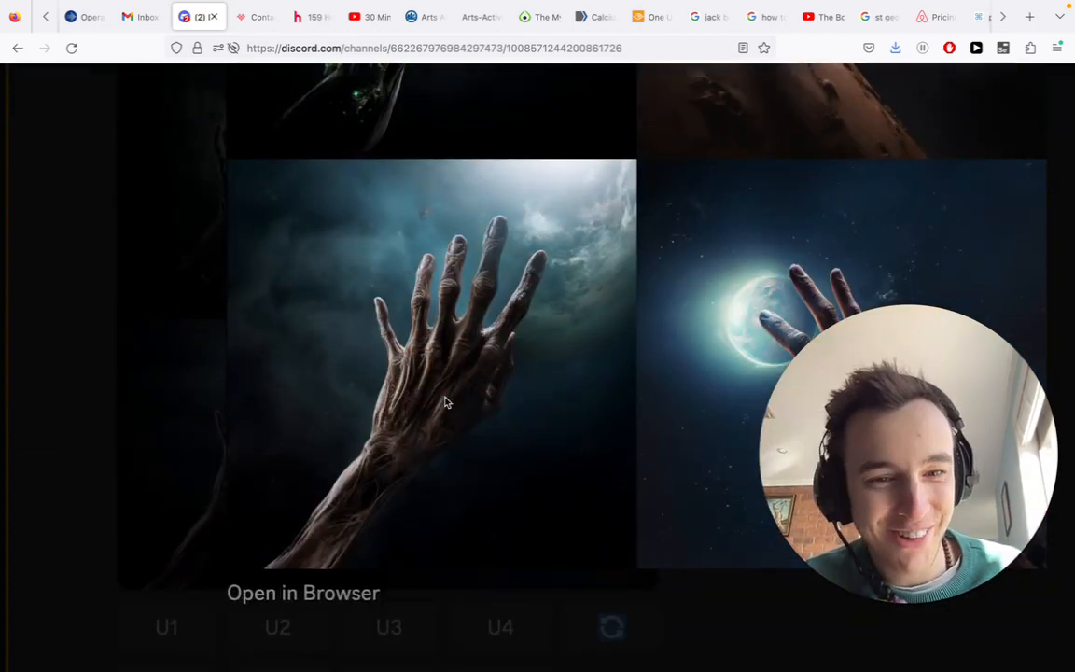
scroll(446, 402, "right", 5)
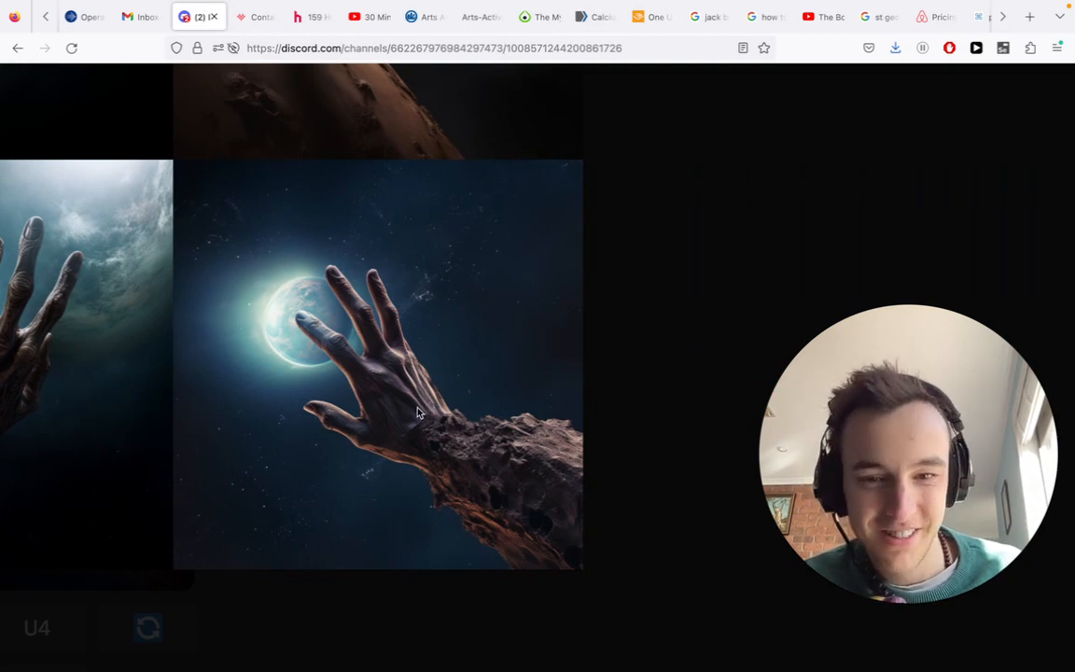
scroll(424, 411, "up", 6)
scroll(417, 413, "left", 5)
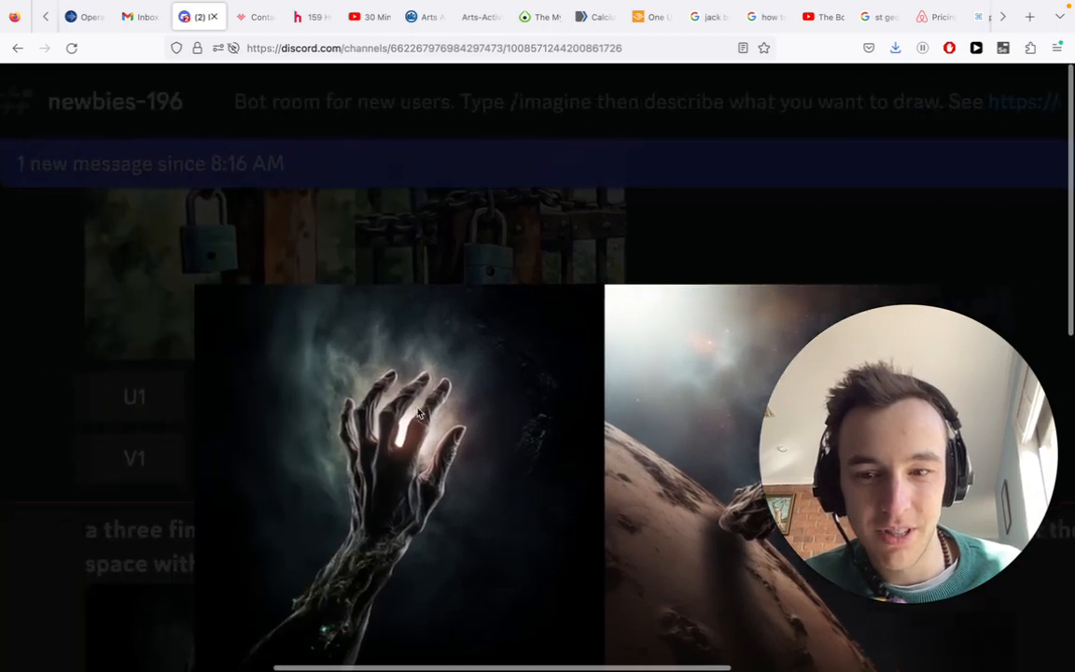
scroll(417, 413, "down", 6)
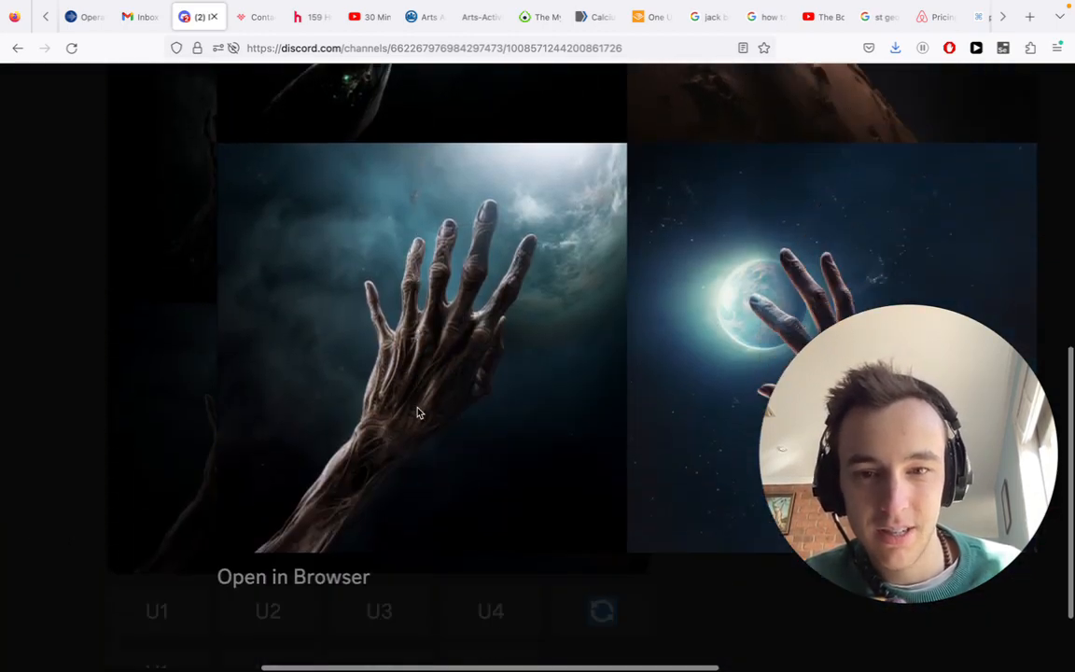
scroll(417, 413, "down", 5, "ctrl")
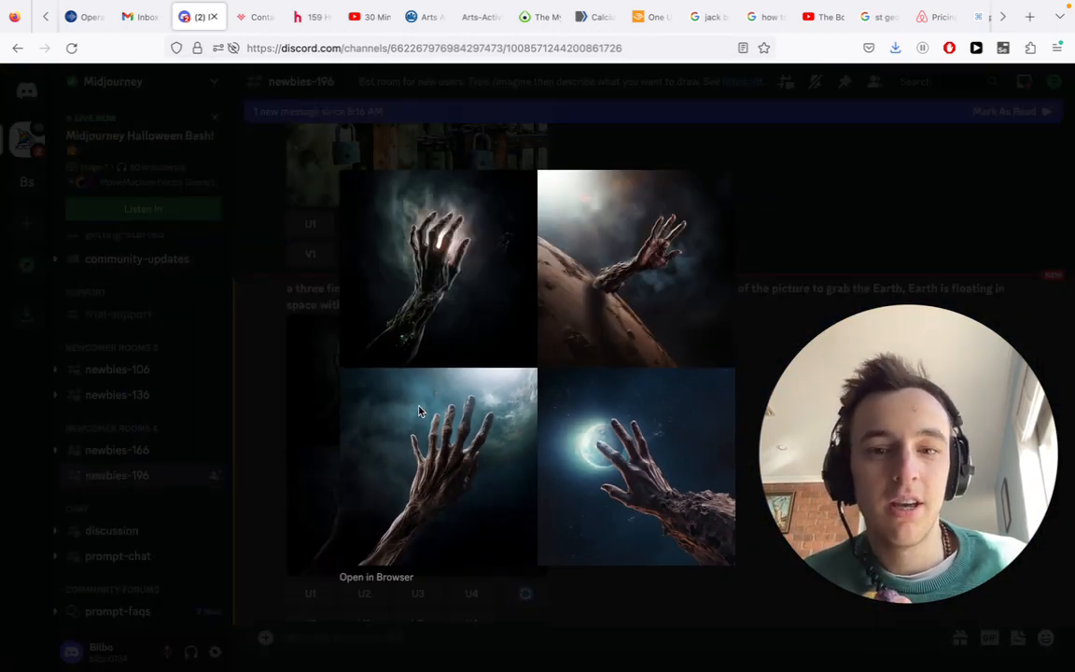
left_click(798, 236)
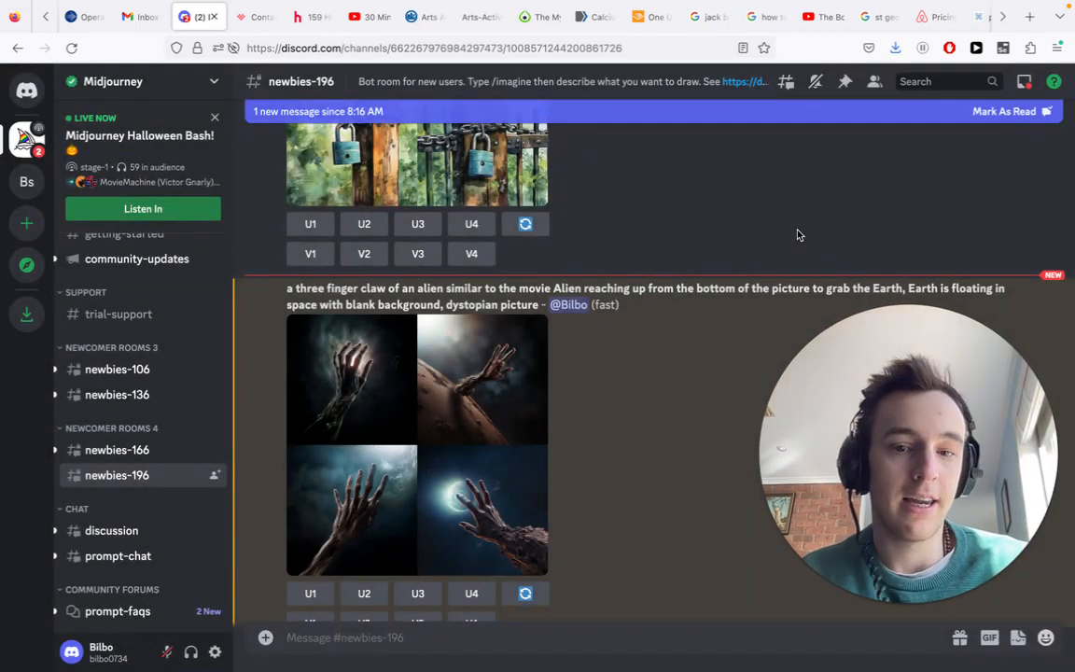
Step: Upscale the fourth claw image from the grid and view the enlarged result and its image options
scroll(454, 496, "down", 1)
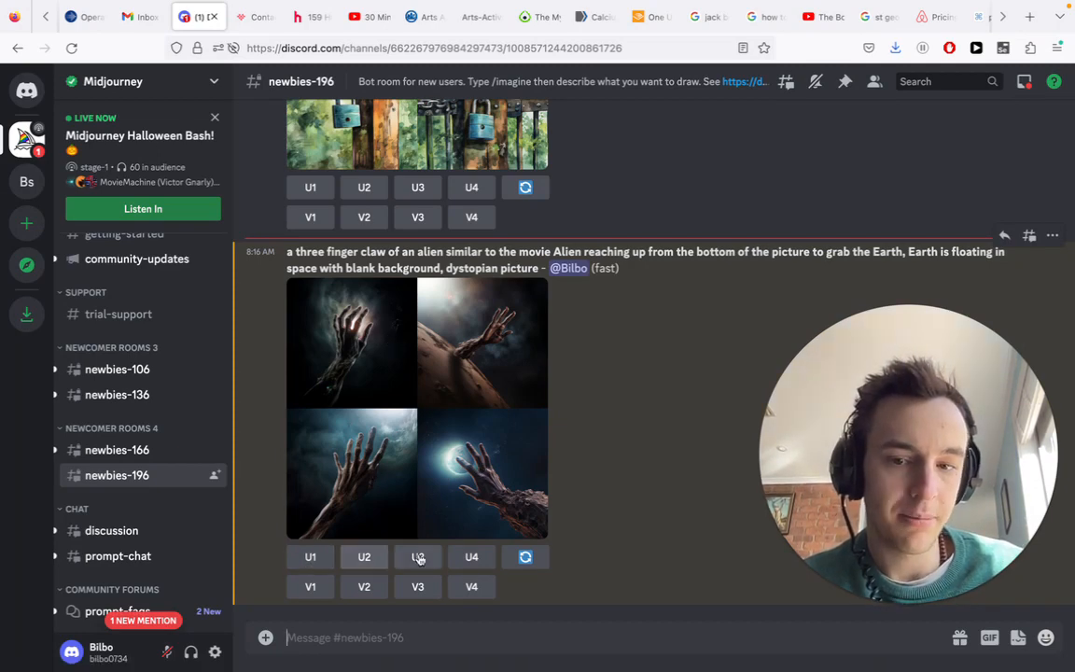
left_click(463, 564)
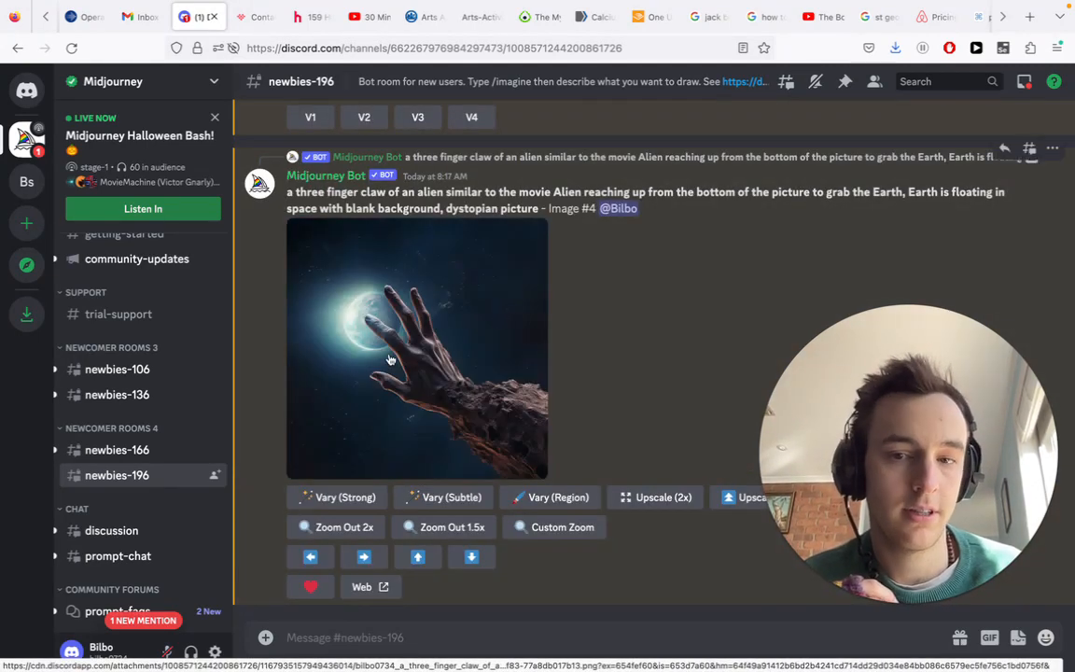
left_click(410, 361)
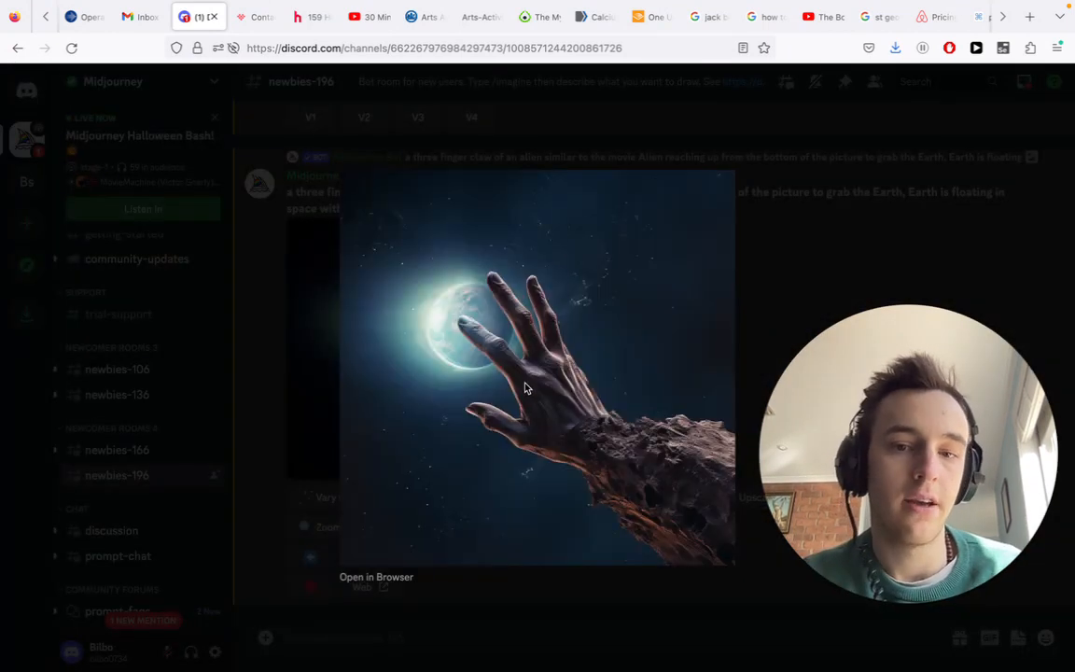
right_click(524, 387)
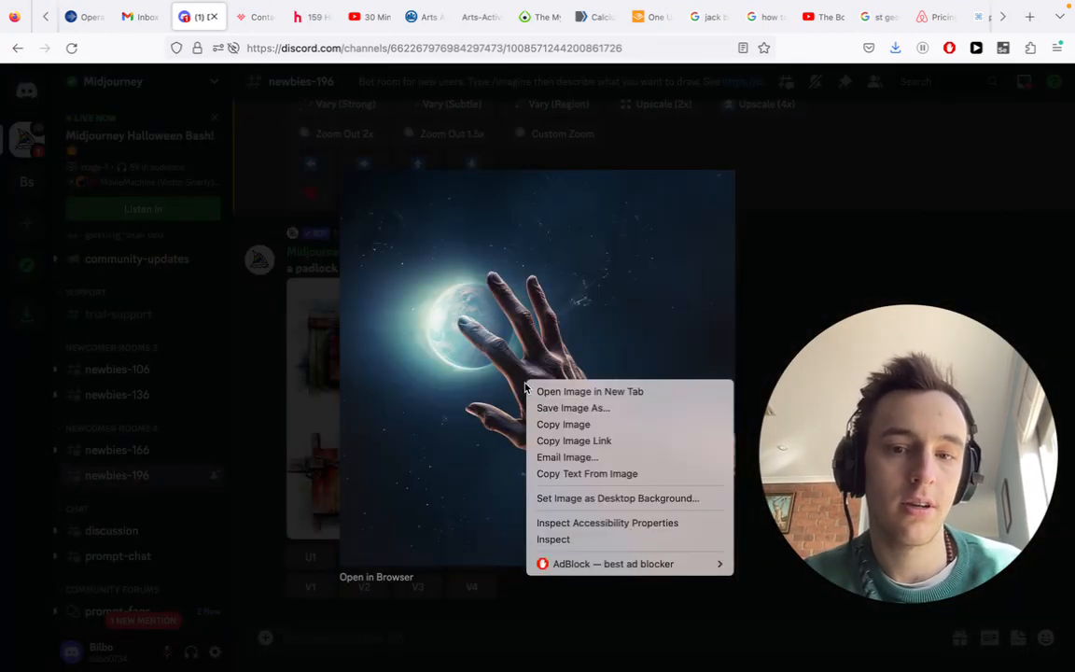
left_click(837, 200)
left_click(799, 235)
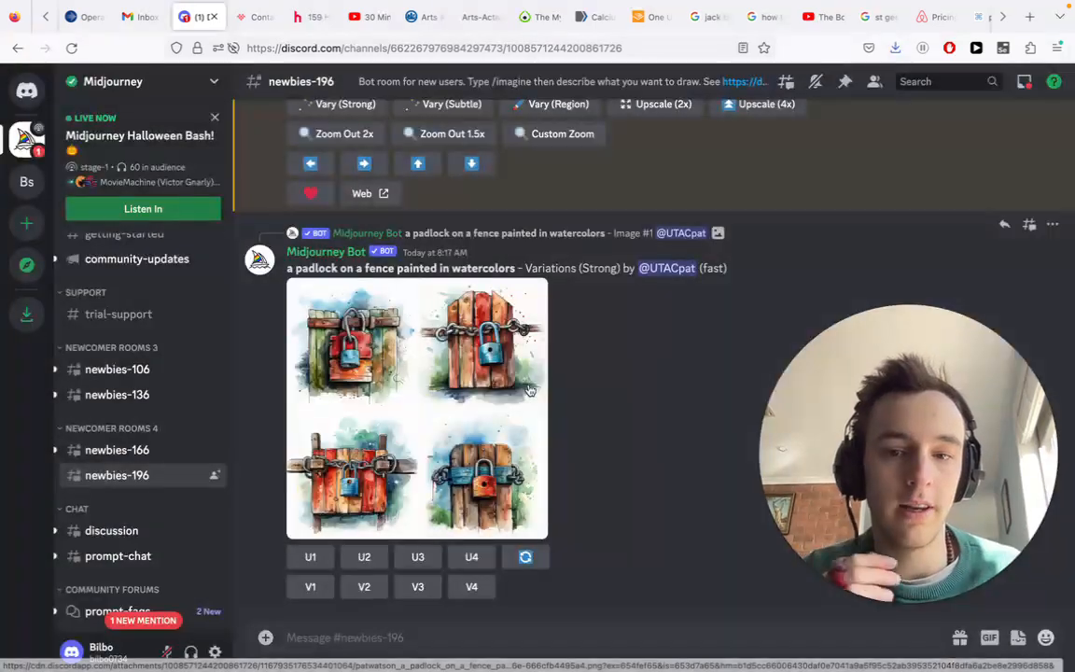
Step: Review the four-image claw grid and the upscaled fourth image in the channel
scroll(529, 390, "up", 10)
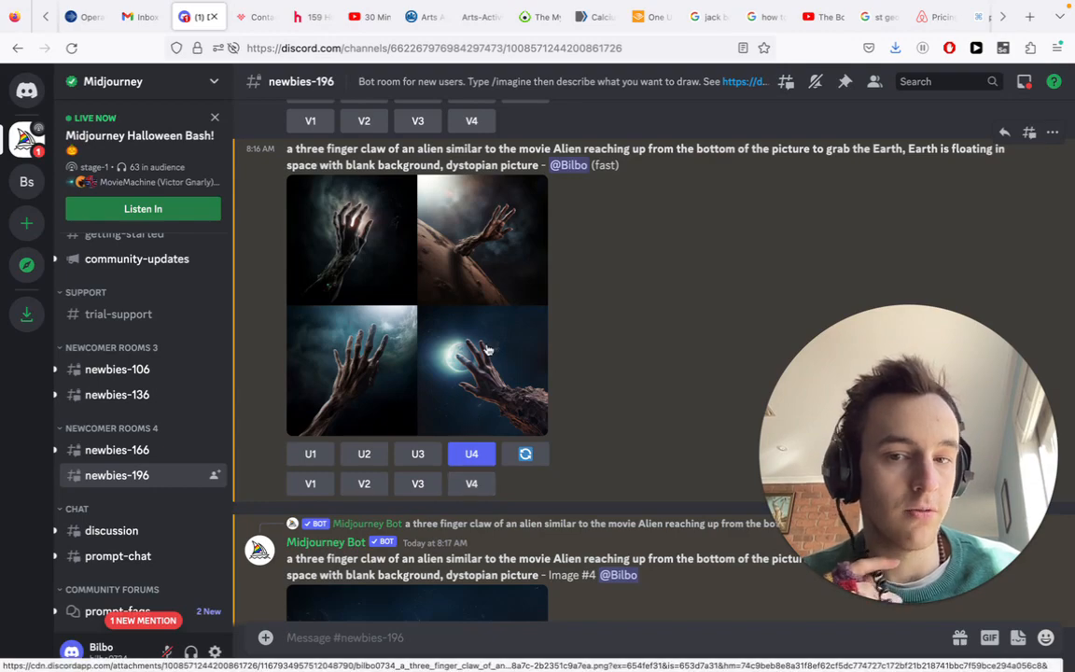
scroll(487, 349, "down", 8)
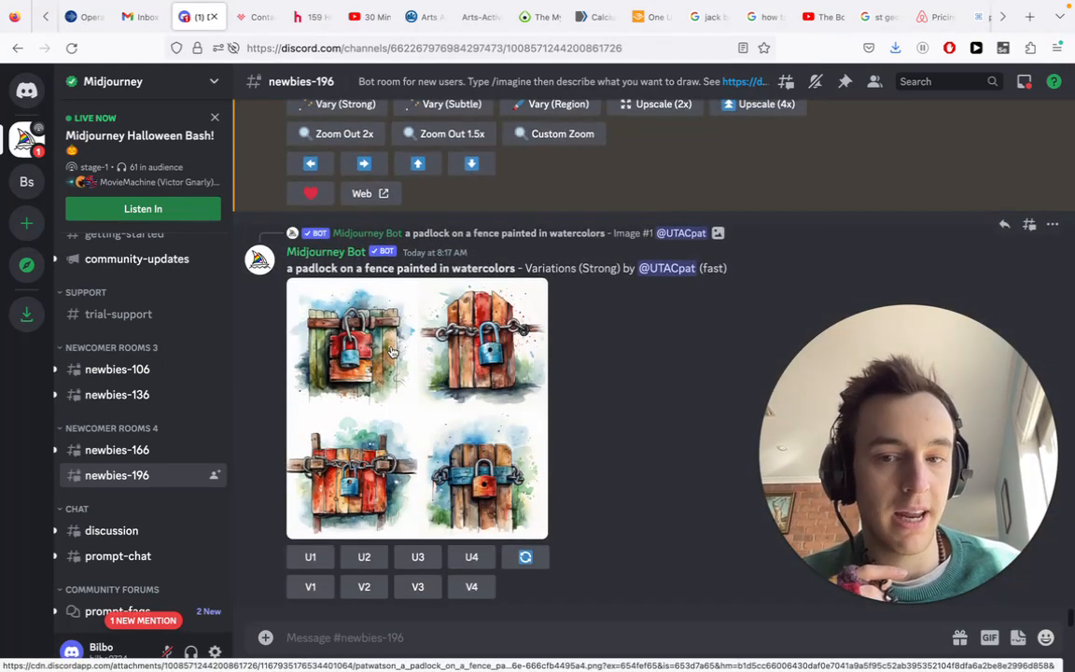
scroll(392, 350, "up", 5)
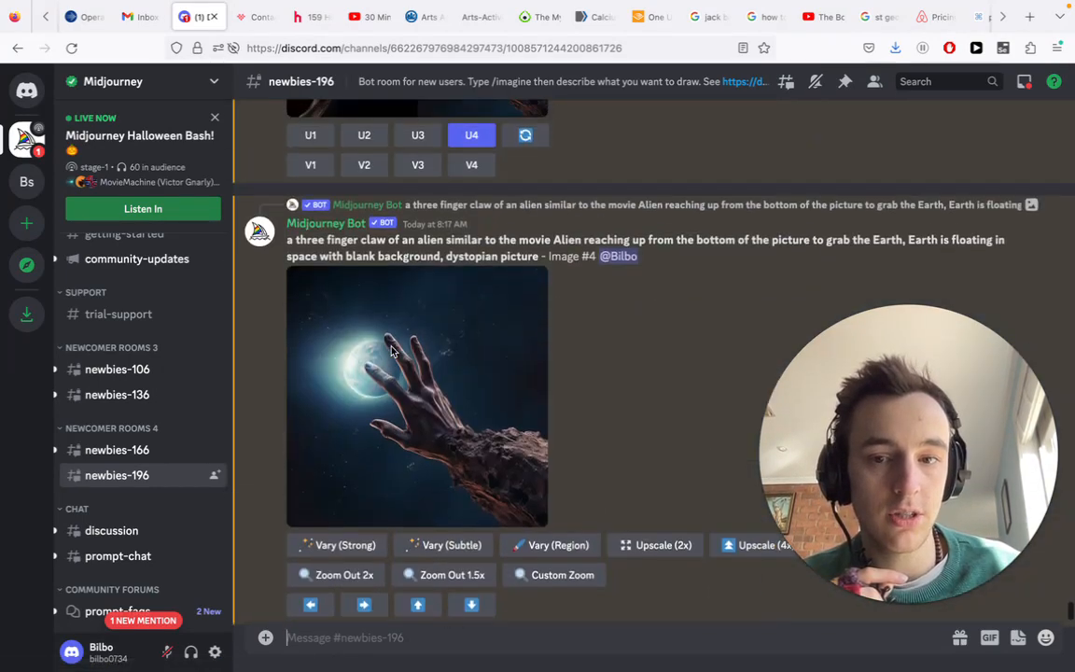
scroll(392, 350, "up", 4)
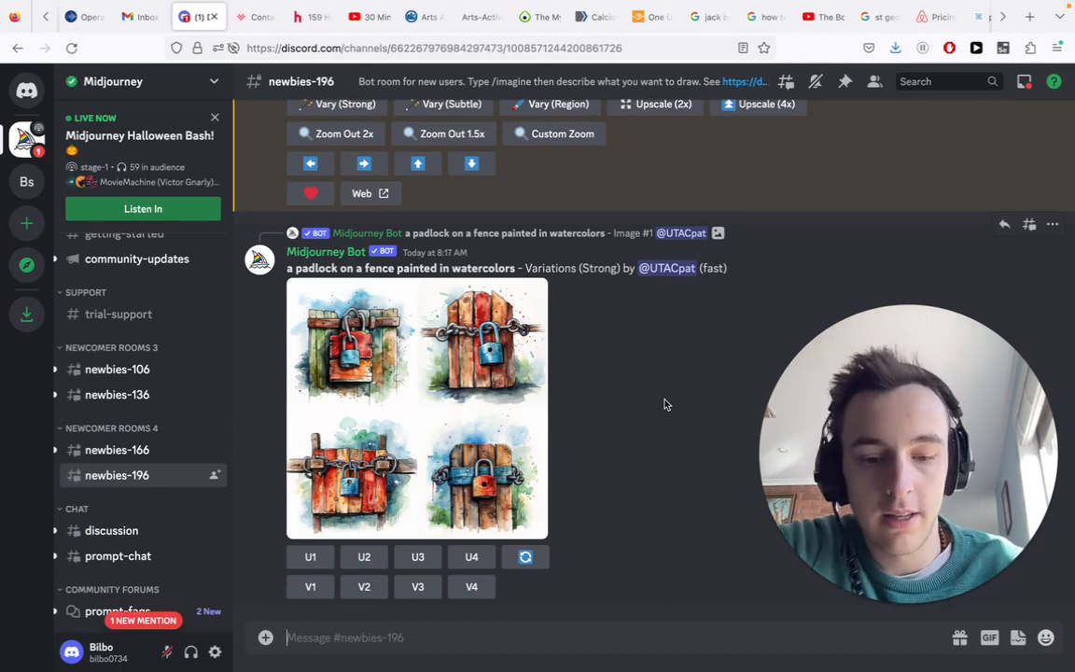
Step: Start an /imagine prompt reading "a black and white sketch of a tear-dropped shaped spaceship, futuristic, very large, Star Wars design style,"
type("/imagine")
key("Tab")
type("a")
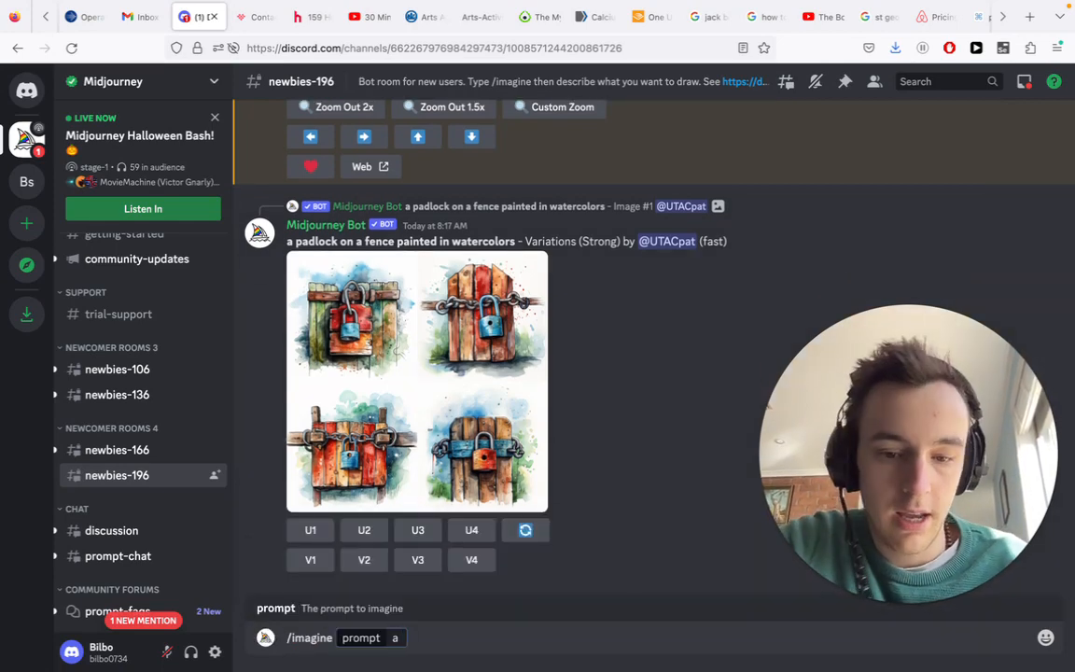
type(" black")
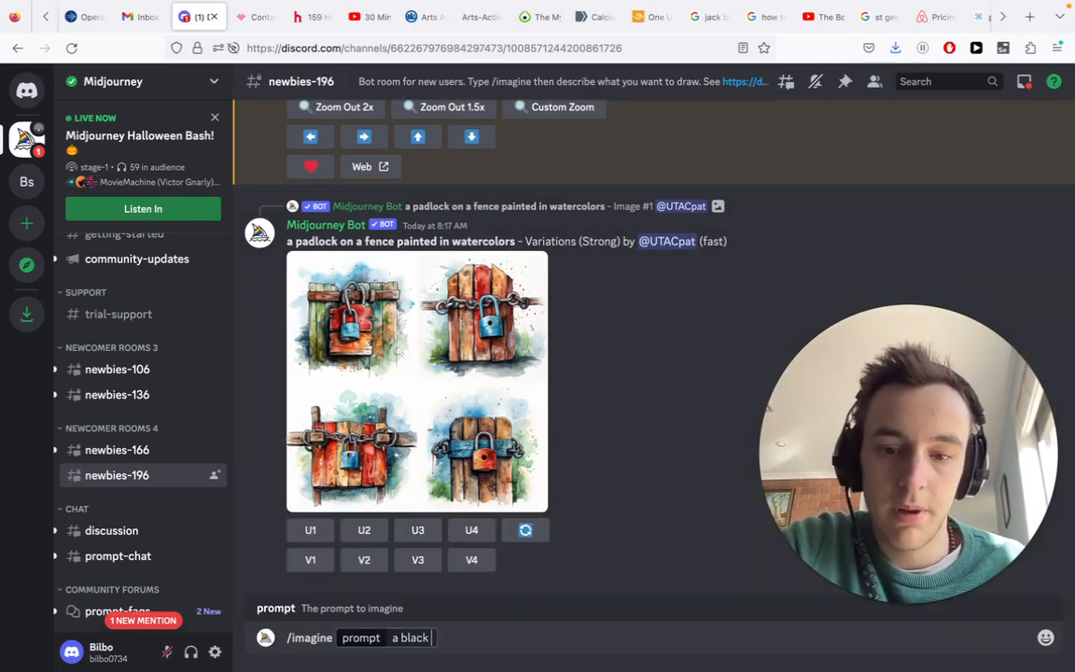
type(" and white sketch o")
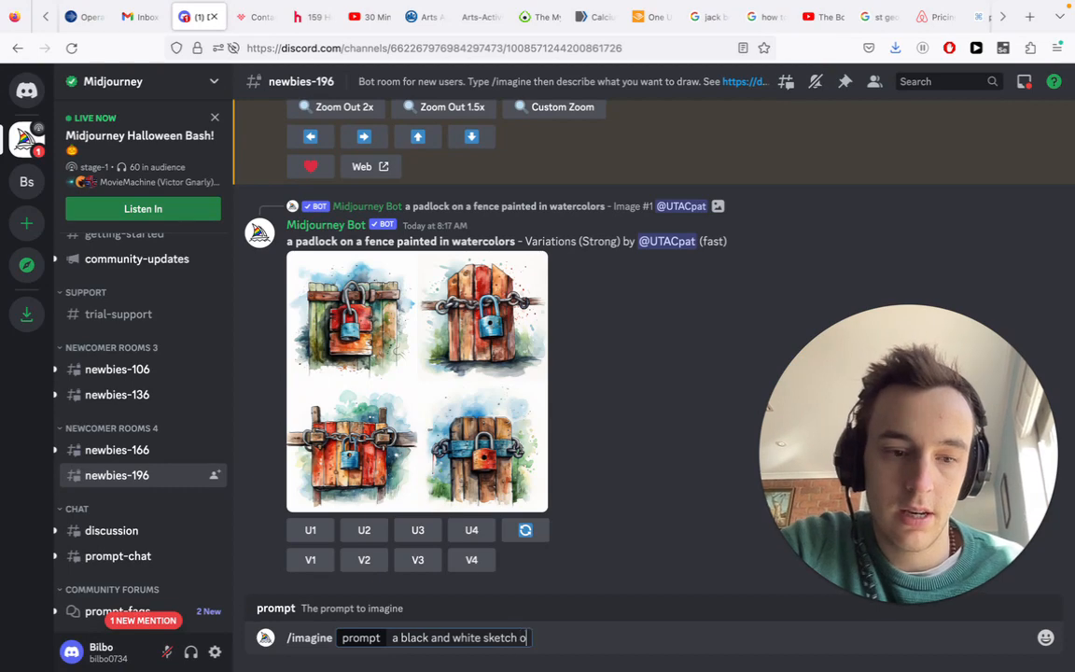
type("f a tear-dropped")
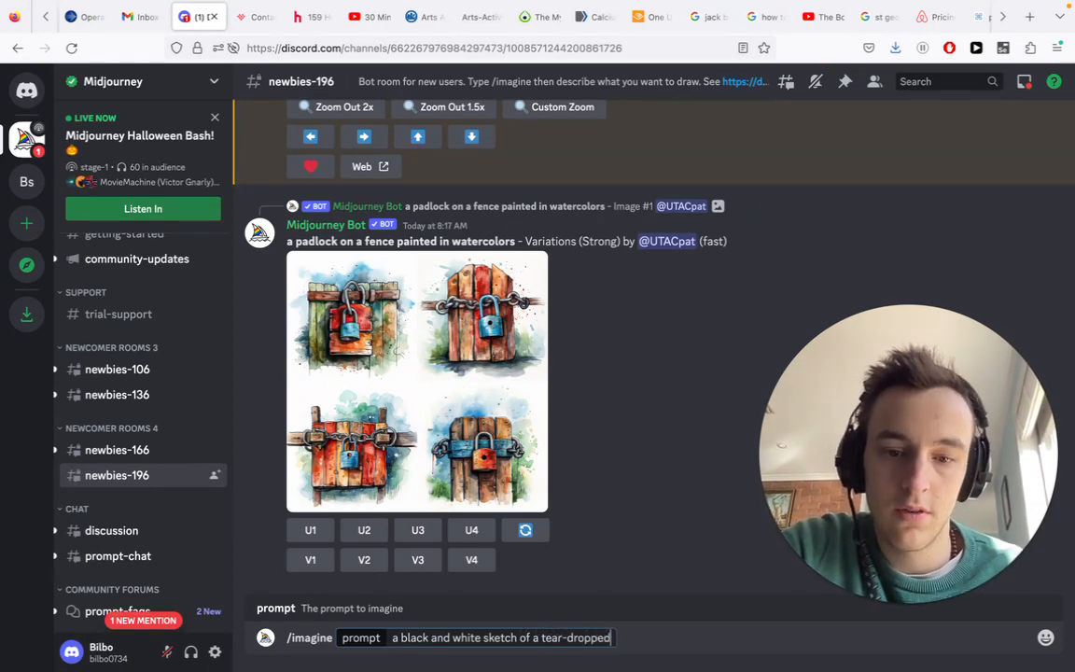
type(" shaped space")
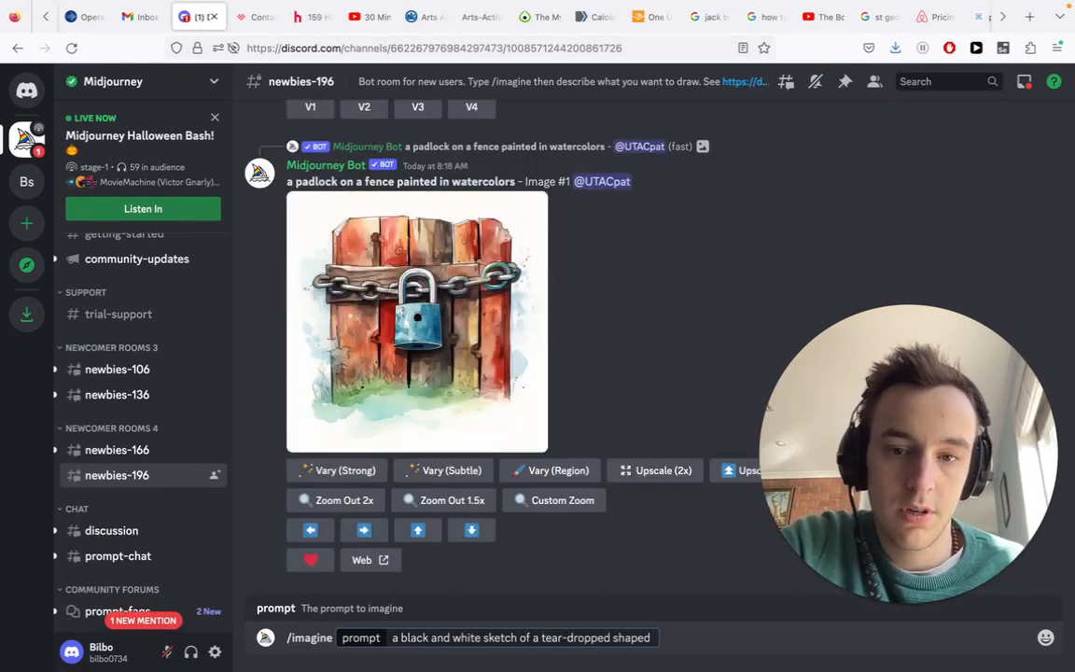
type("ship, futustu")
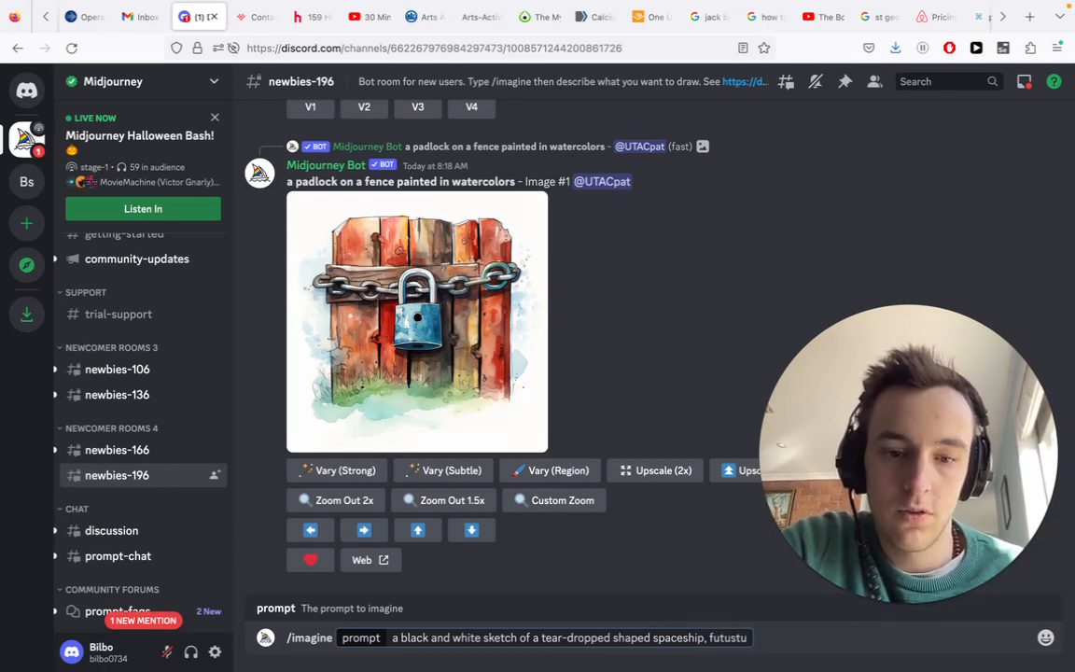
key("BackSpace")
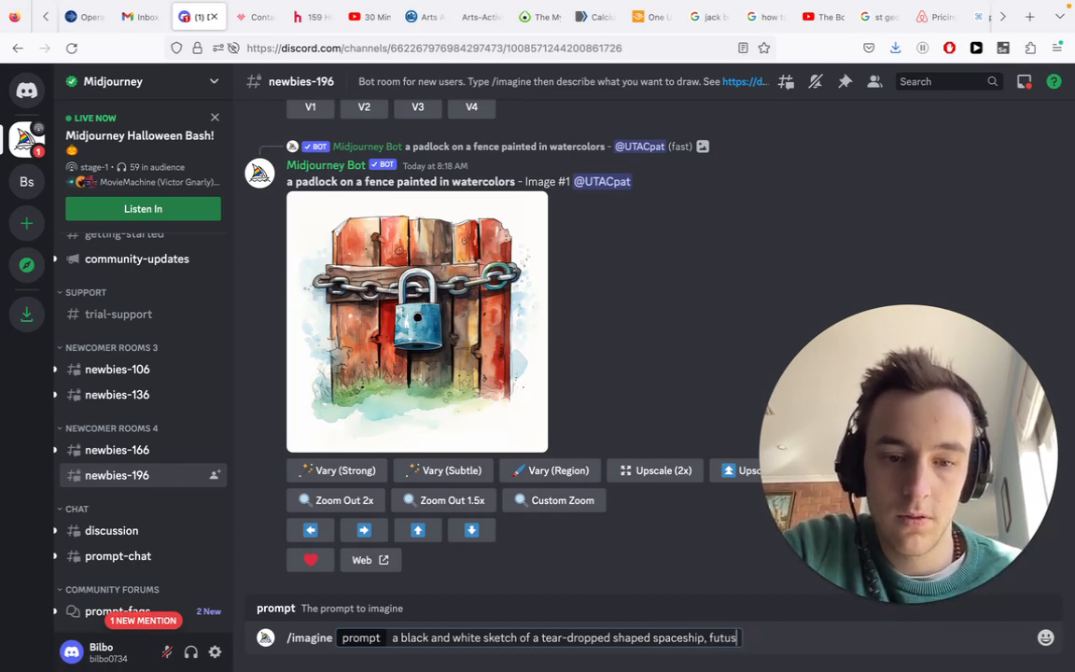
type("risti")
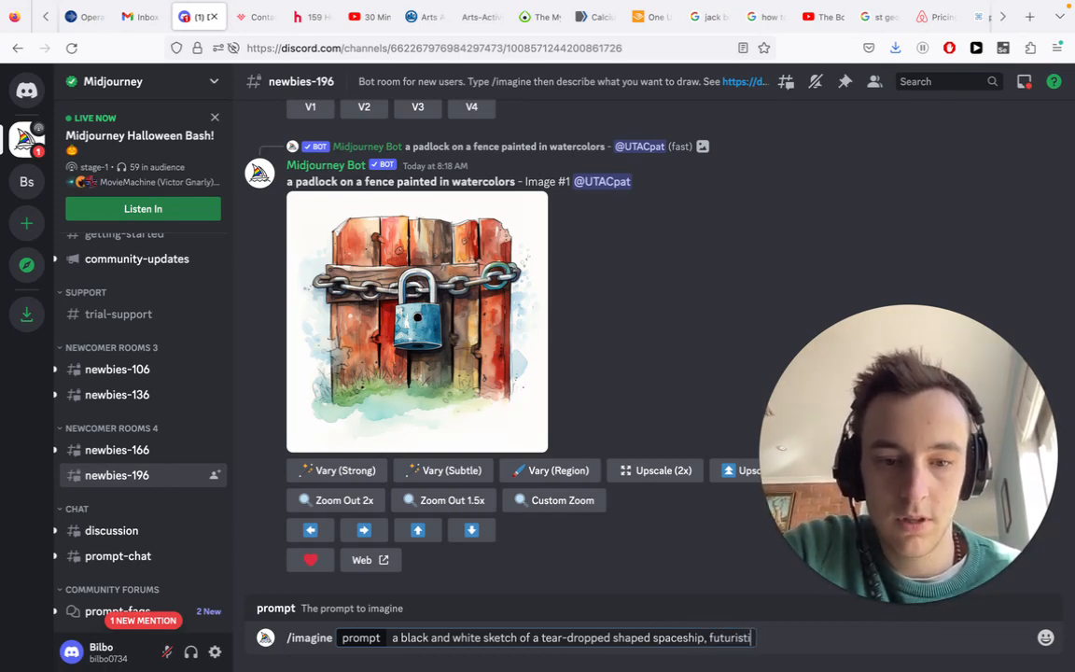
type("c, very")
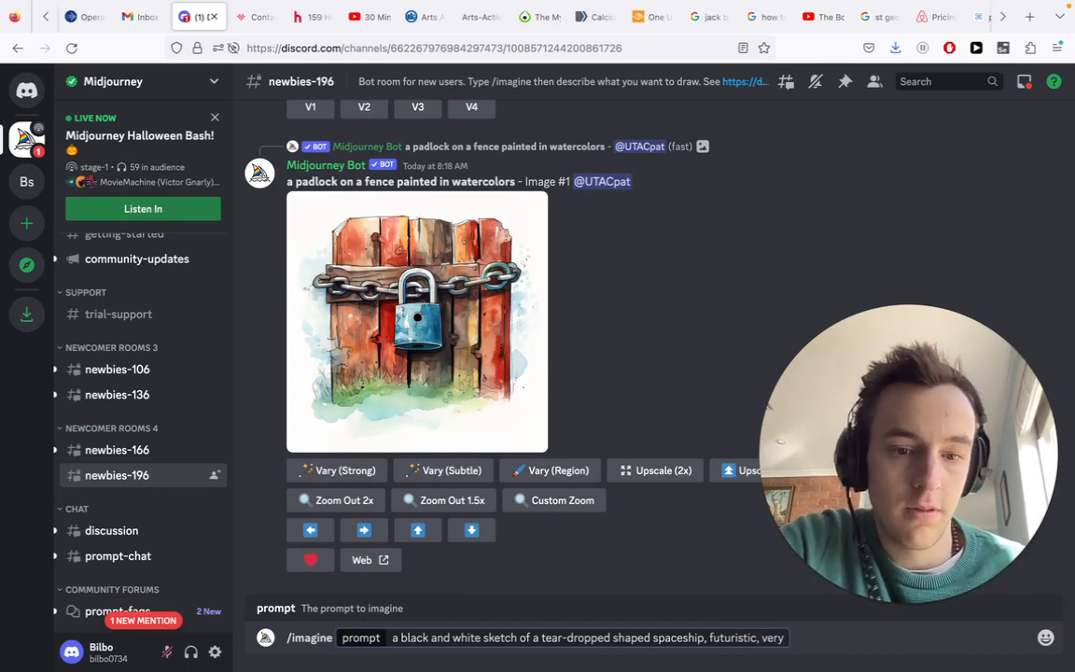
type(" large, Star Wars")
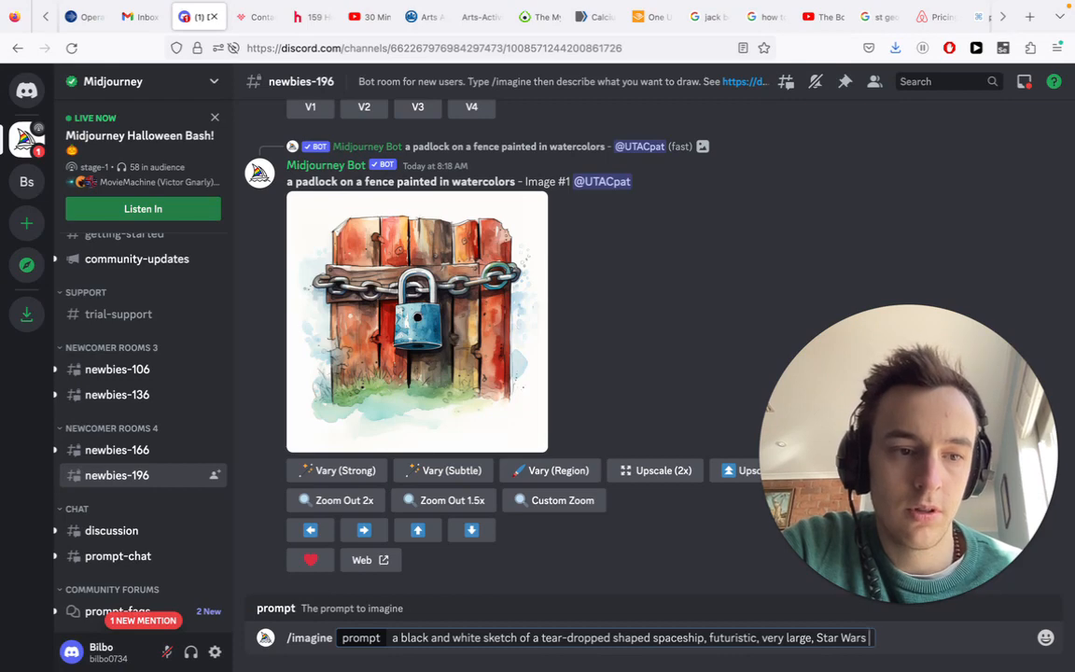
type(" design style,")
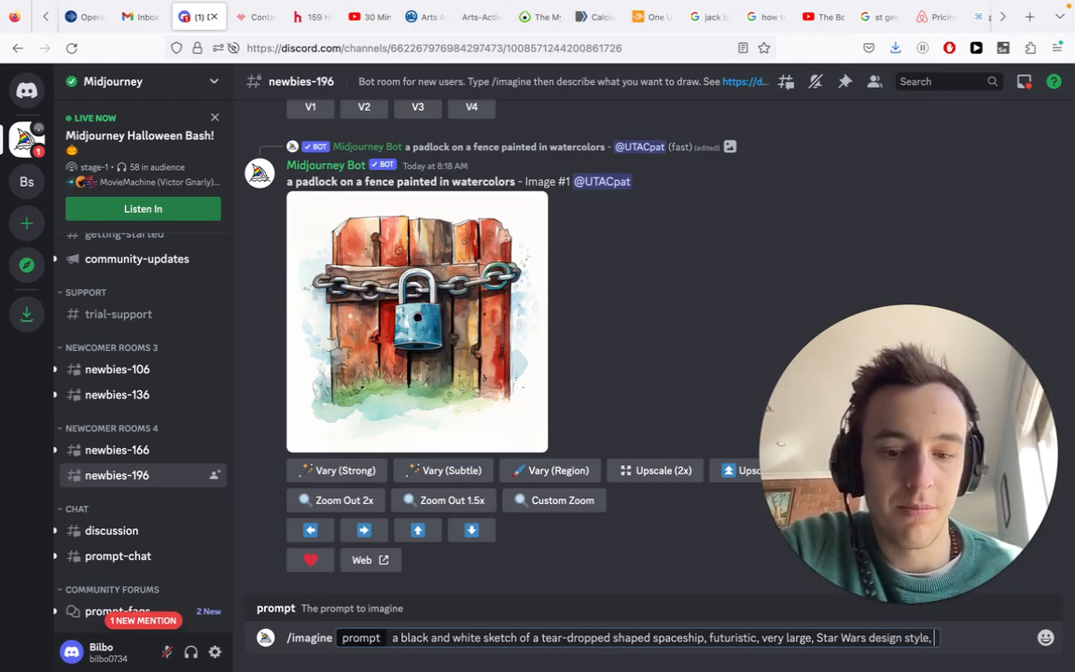
Step: Finish the prompt with "white transparent bakground faded at the borders" and submit it to generate the images
type(" white tra")
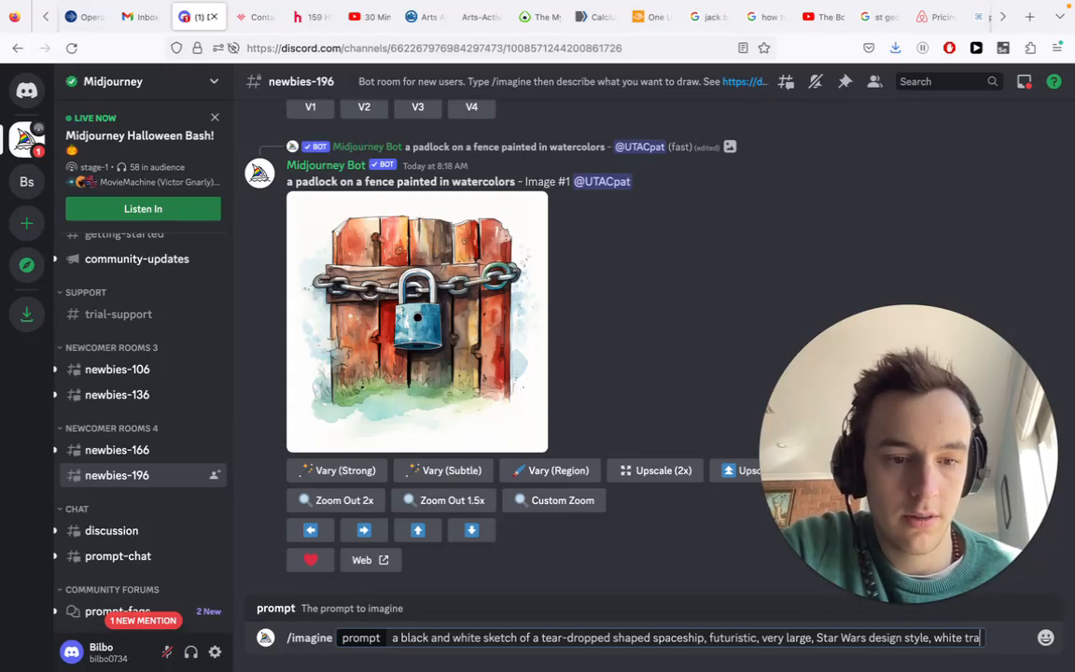
type("nsparent bakgroundf")
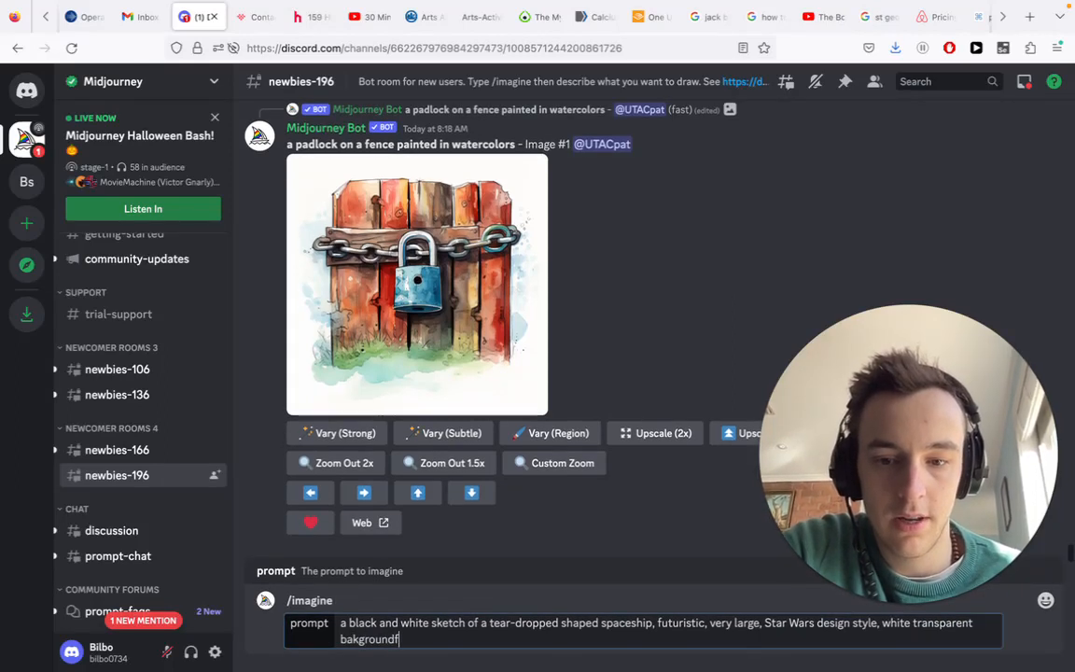
key("BackSpace")
type(" faded at the borders")
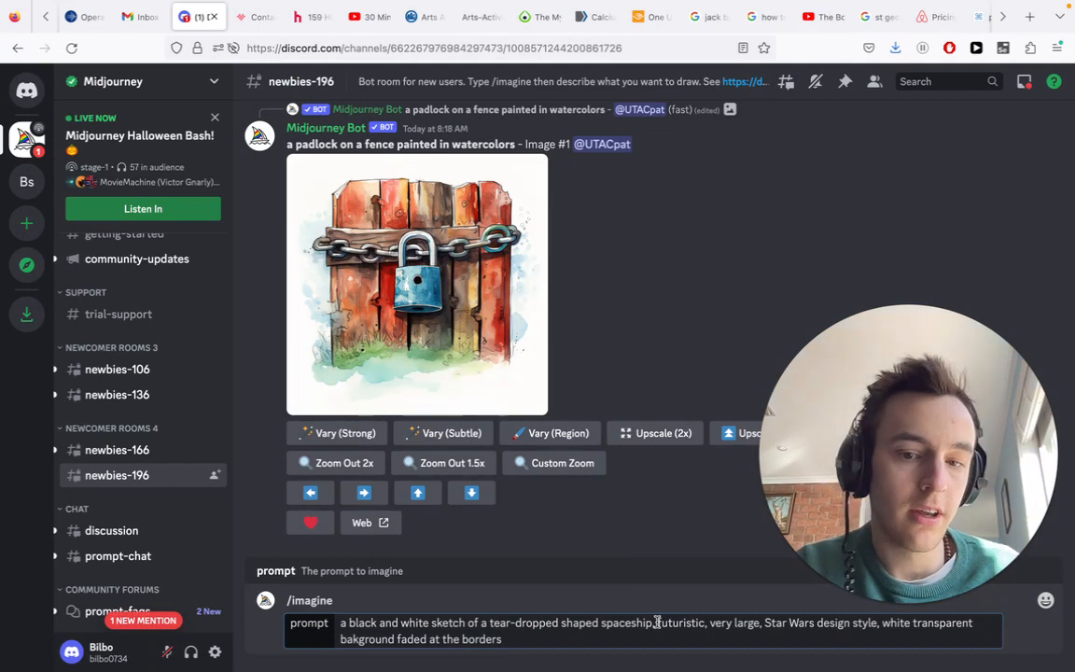
key("Return")
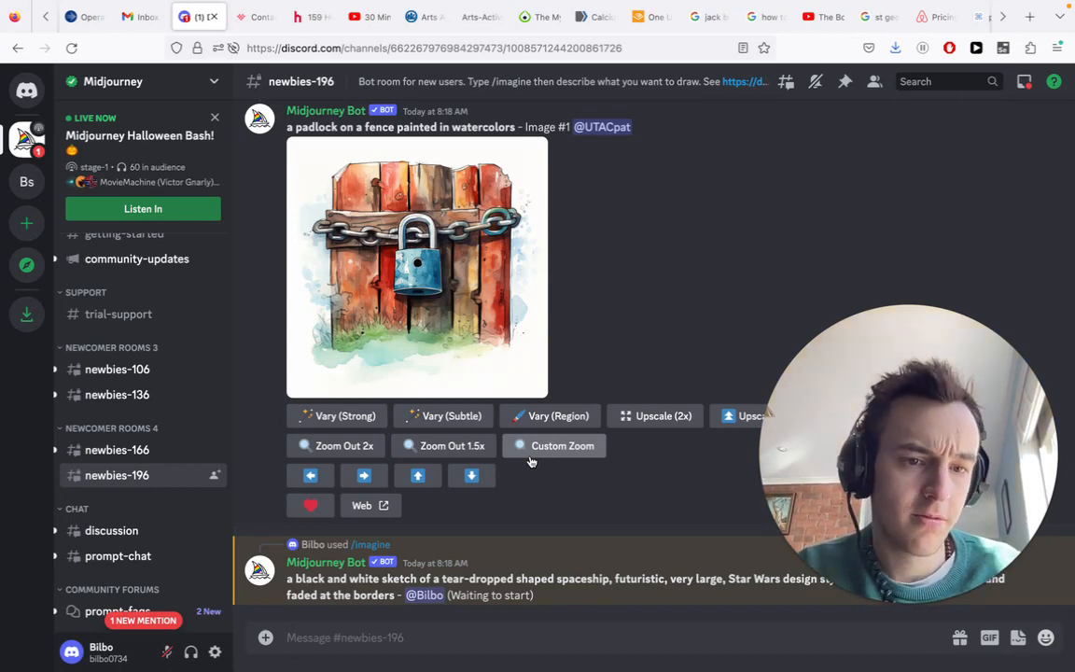
Step: Switch to Preview and browse the thumbnails of the saved book illustrations, including the chapter sketches
left_click_drag(922, 364, 926, 168)
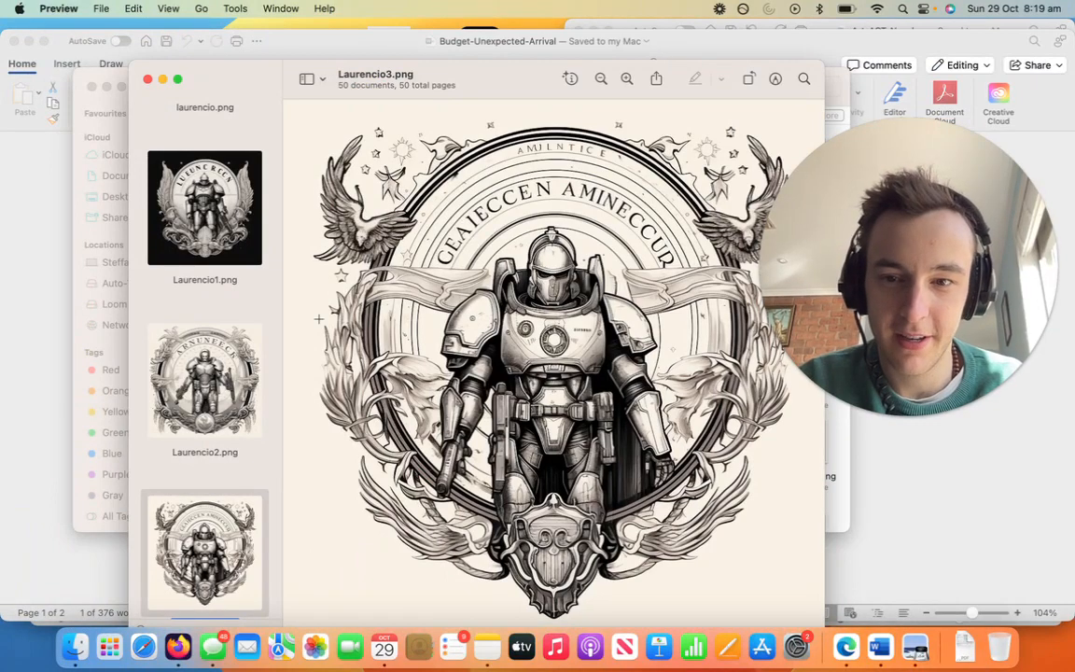
scroll(243, 240, "up", 20)
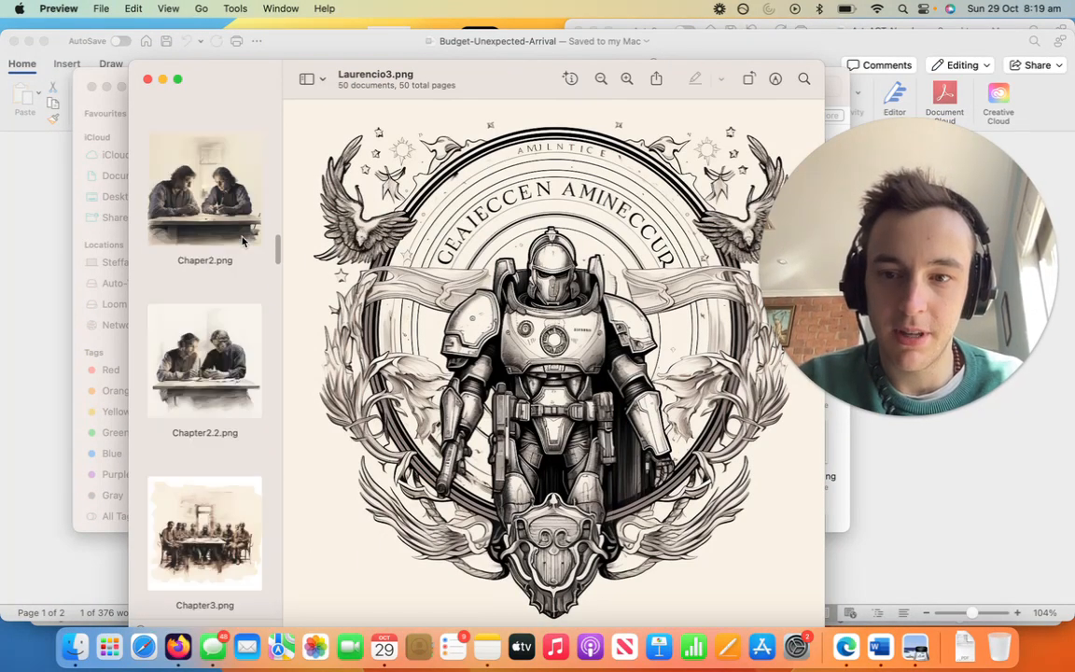
scroll(242, 240, "up", 15)
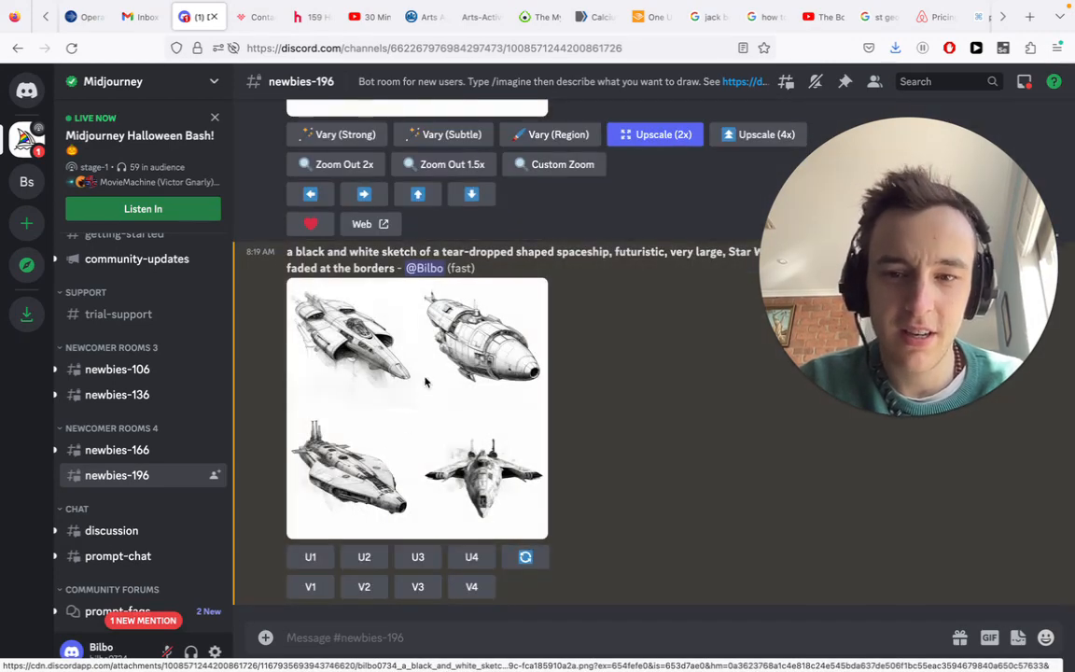
Step: Back in the Discord channel, enlarge the generated four-image spaceship grid and examine the third spaceship sketch up close
left_click(425, 381)
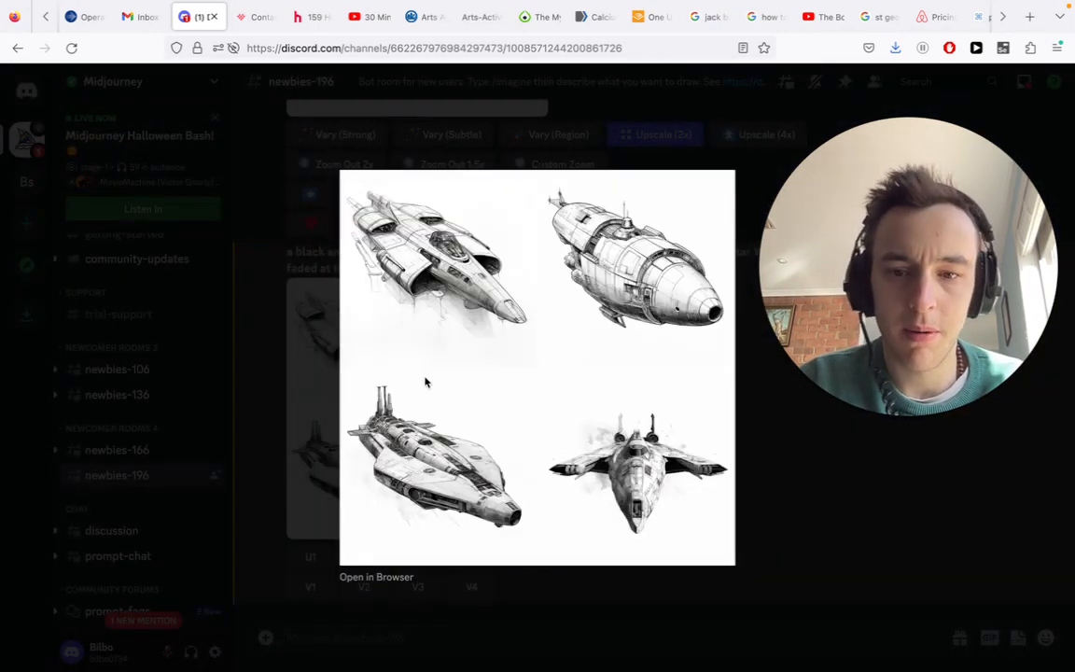
left_click(410, 494)
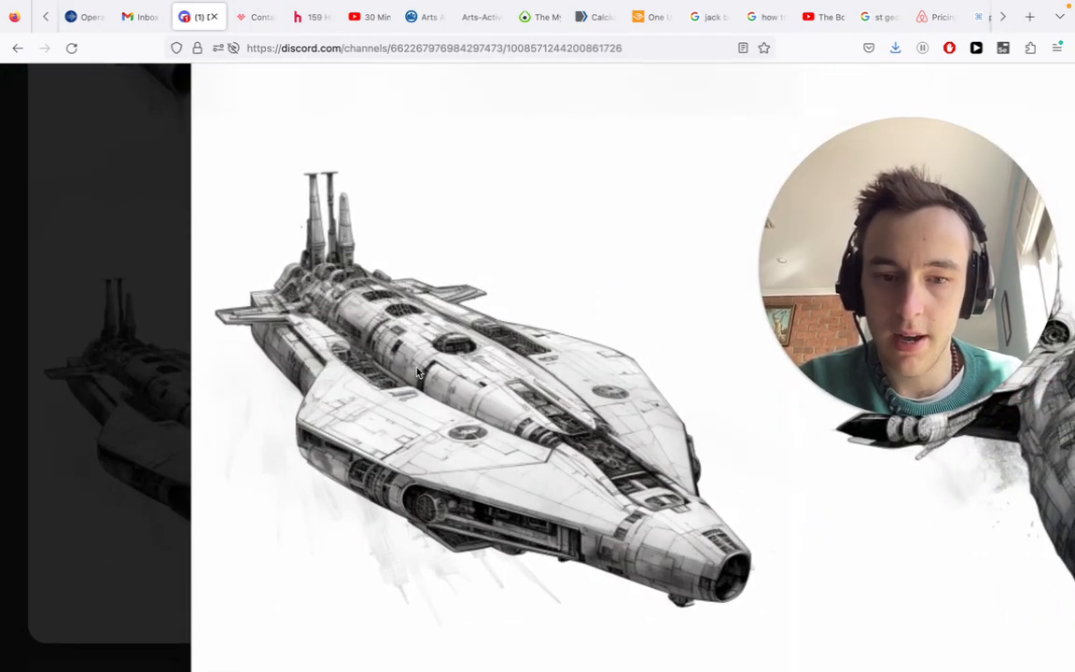
left_click(521, 424)
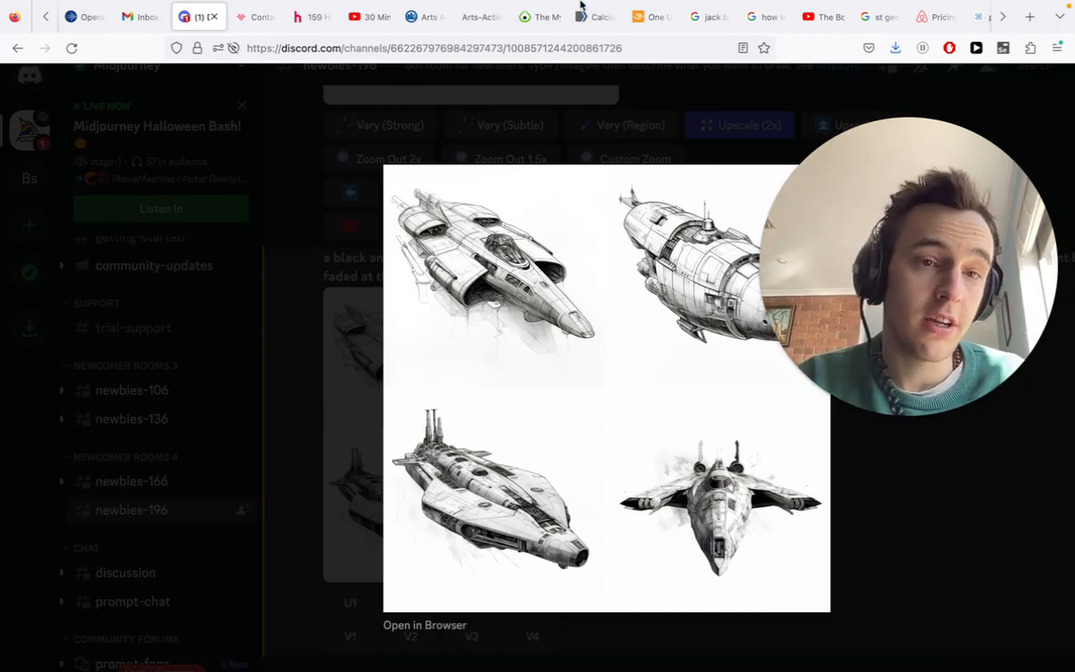
mouse_move(802, 5)
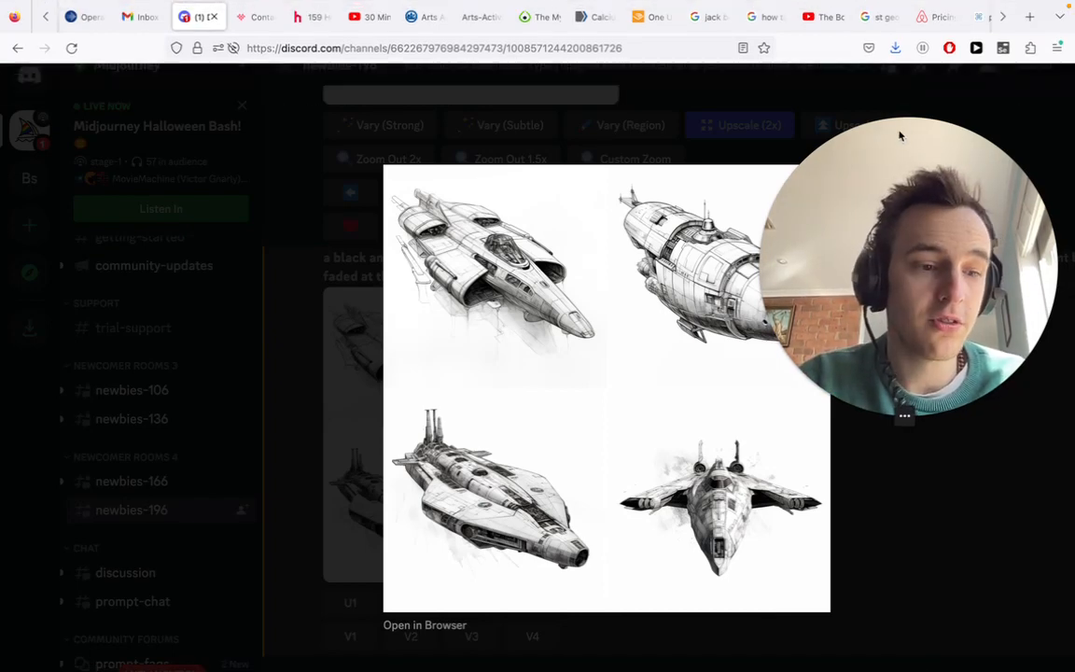